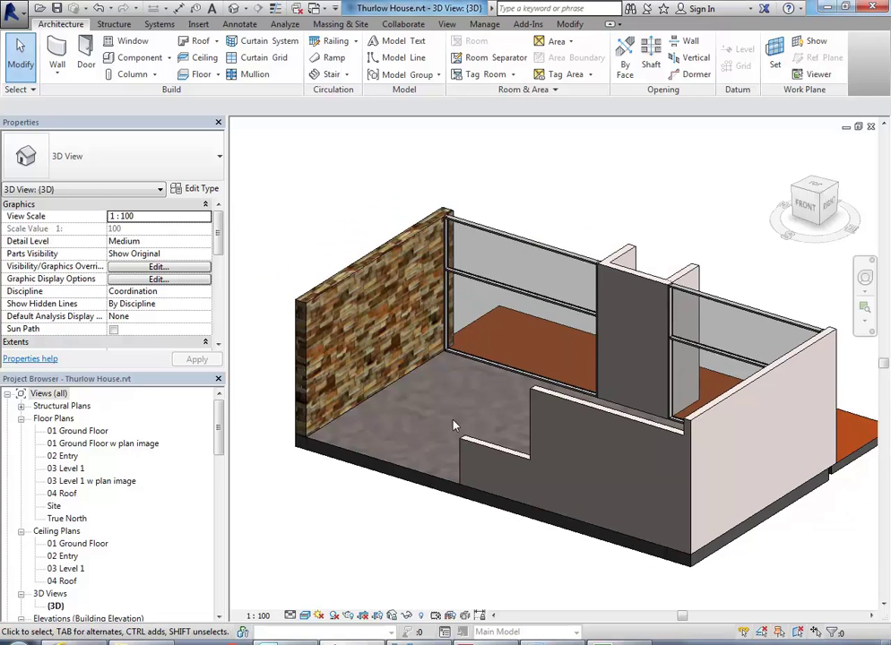
scroll(454, 427, down, 3)
middle_drag(436, 493, 448, 515)
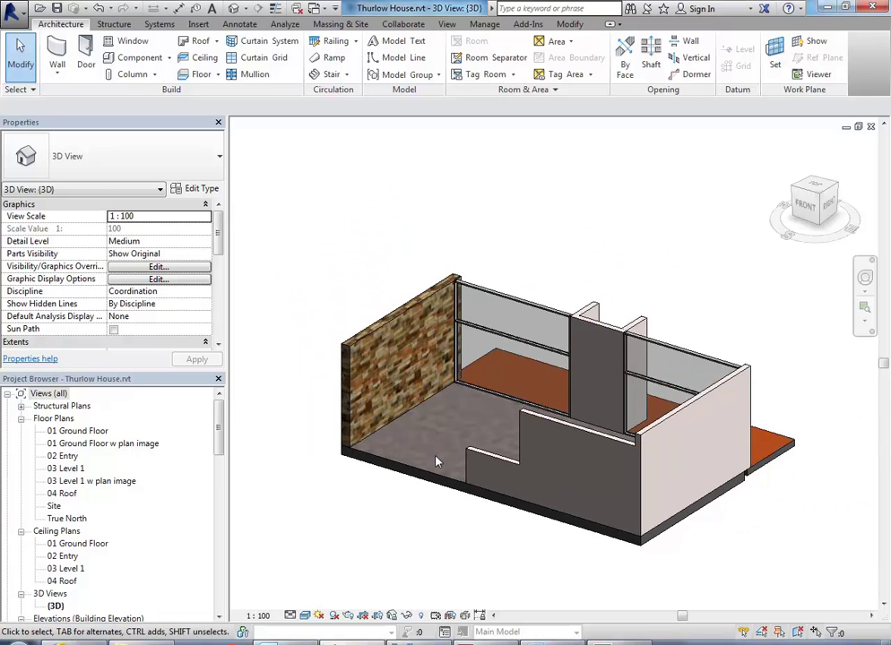
scroll(438, 462, up, 2)
scroll(495, 458, down, 2)
scroll(487, 475, up, 2)
middle_drag(487, 478, 447, 573)
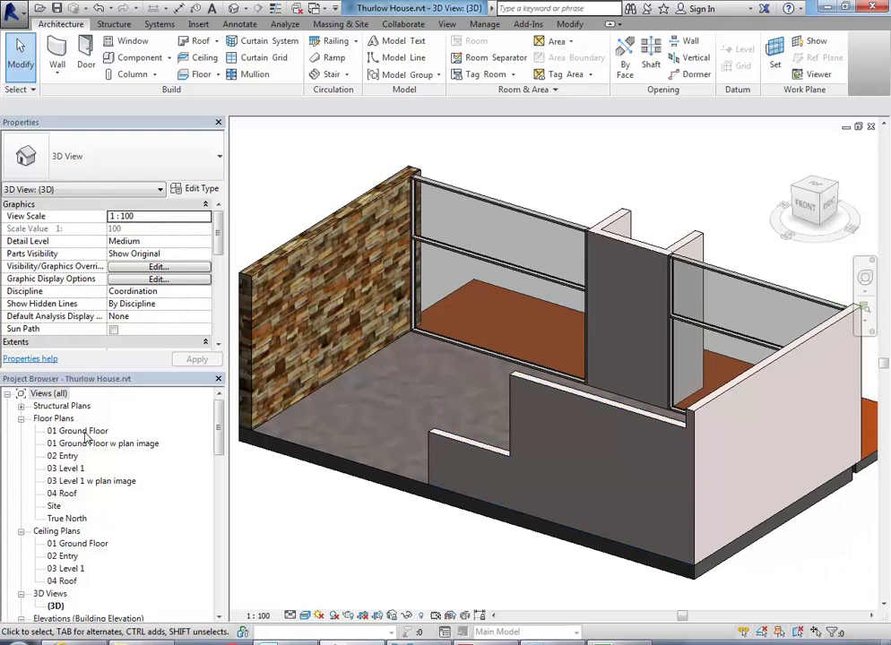
- Open the 01 Ground Floor plan view and examine the wall layout around the stair area
double_click(82, 432)
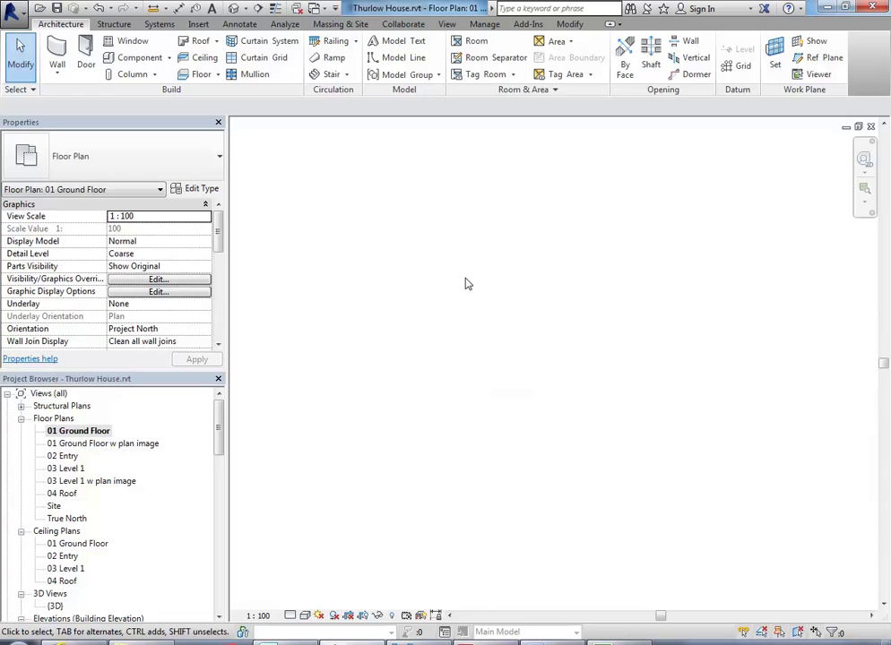
scroll(465, 284, down, 2)
scroll(640, 357, up, 2)
middle_drag(640, 358, 461, 408)
scroll(367, 313, up, 2)
scroll(394, 354, down, 1)
scroll(432, 411, up, 2)
scroll(460, 407, up, 2)
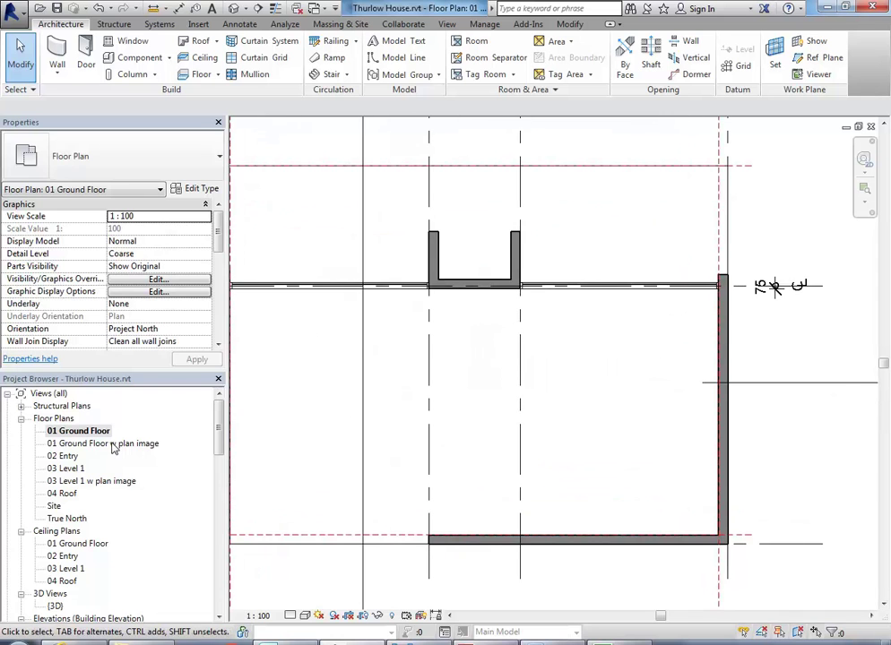
- Open the 01 Ground Floor w plan image floor plan at the stair shown in the image
double_click(103, 444)
scroll(360, 360, up, 2)
middle_drag(395, 242, 416, 243)
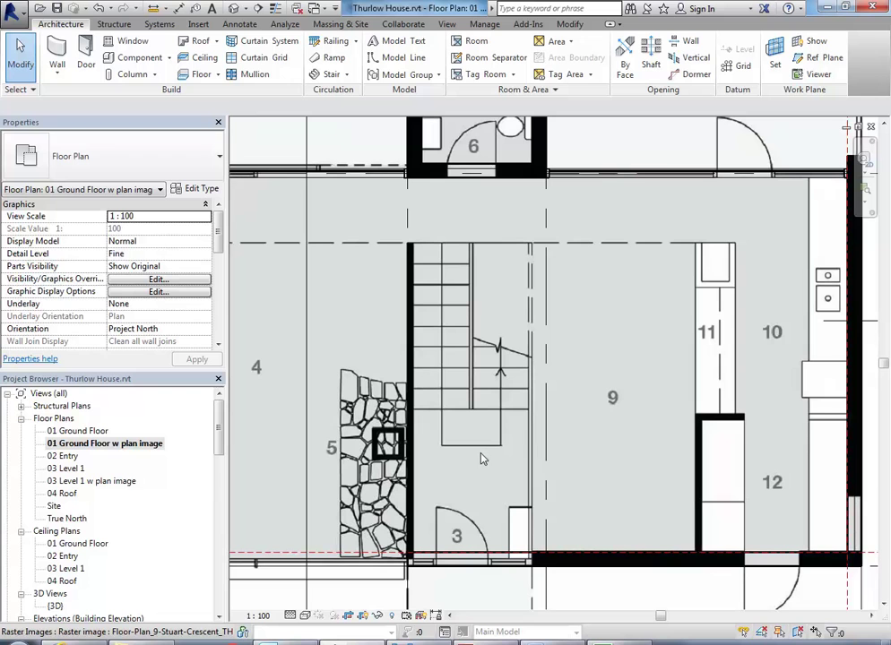
middle_drag(286, 151, 291, 153)
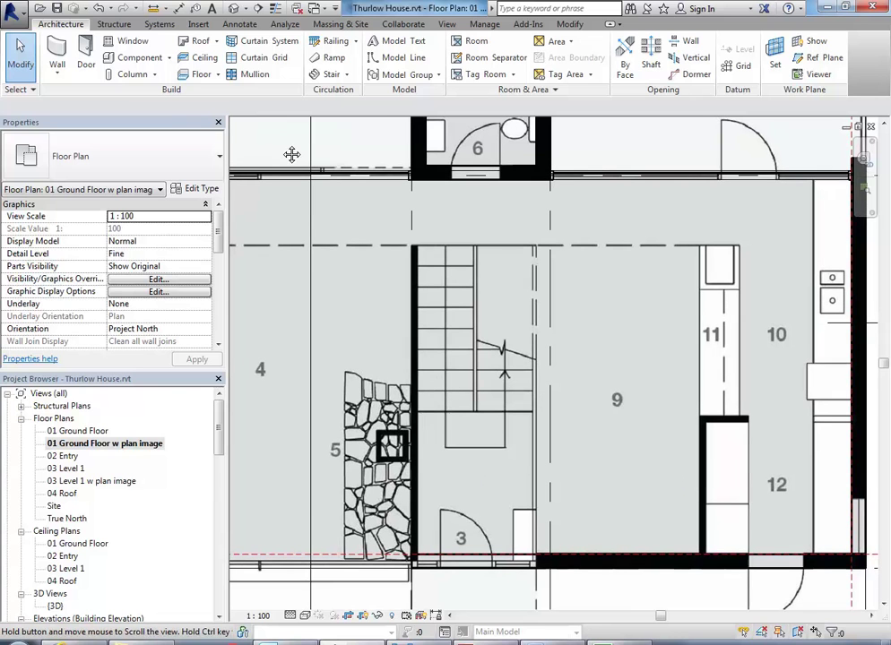
- Start a Stair by Sketch from 01 Ground Floor and set its top level to 03 Level 1
click(348, 76)
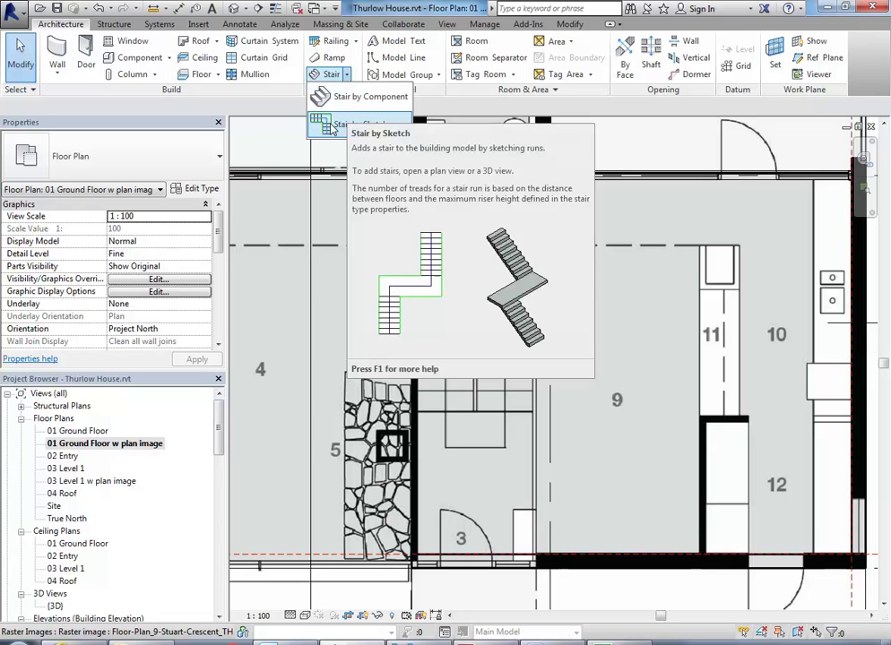
click(331, 127)
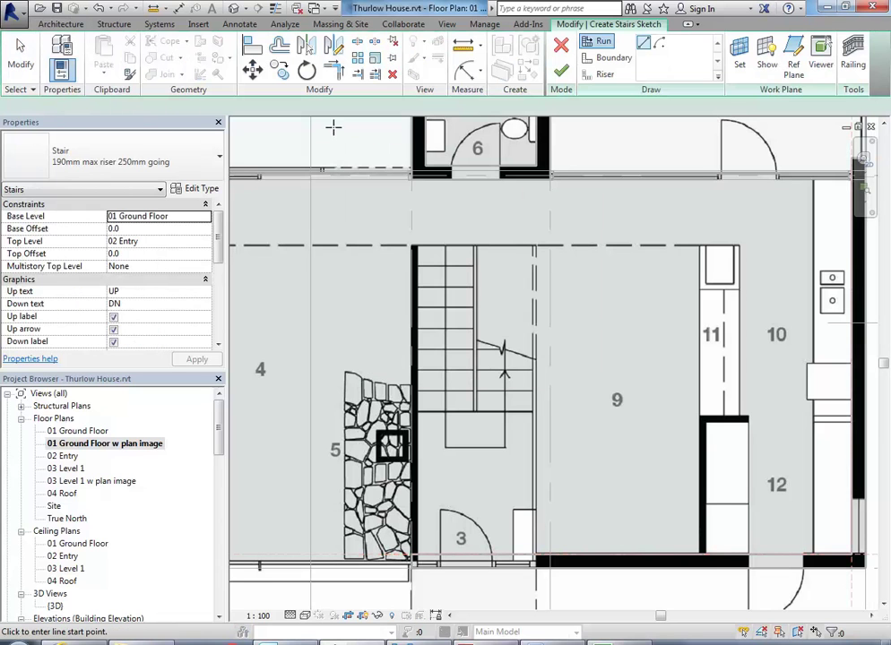
middle_drag(334, 240, 362, 334)
scroll(360, 324, up, 1)
scroll(362, 335, up, 1)
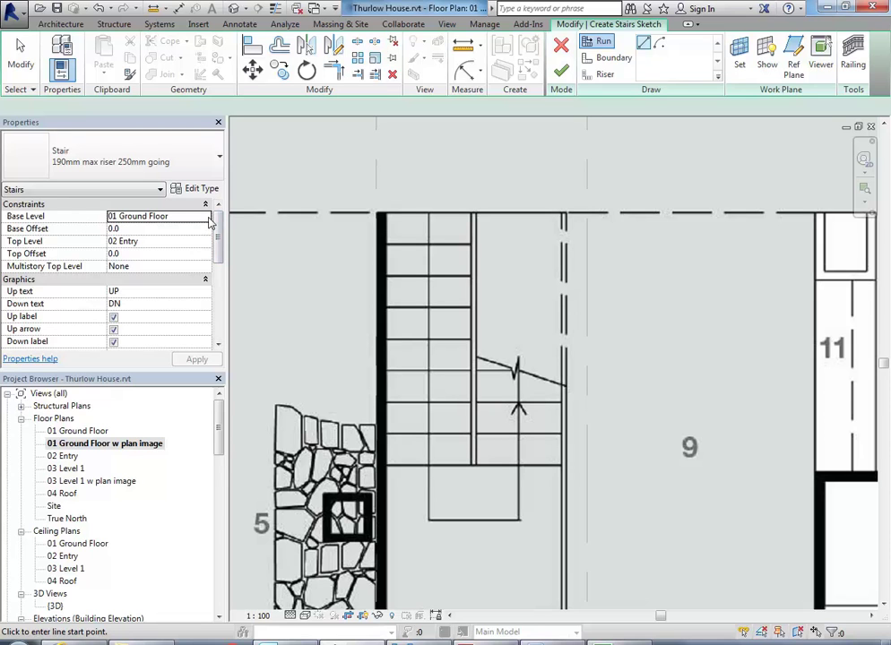
click(155, 242)
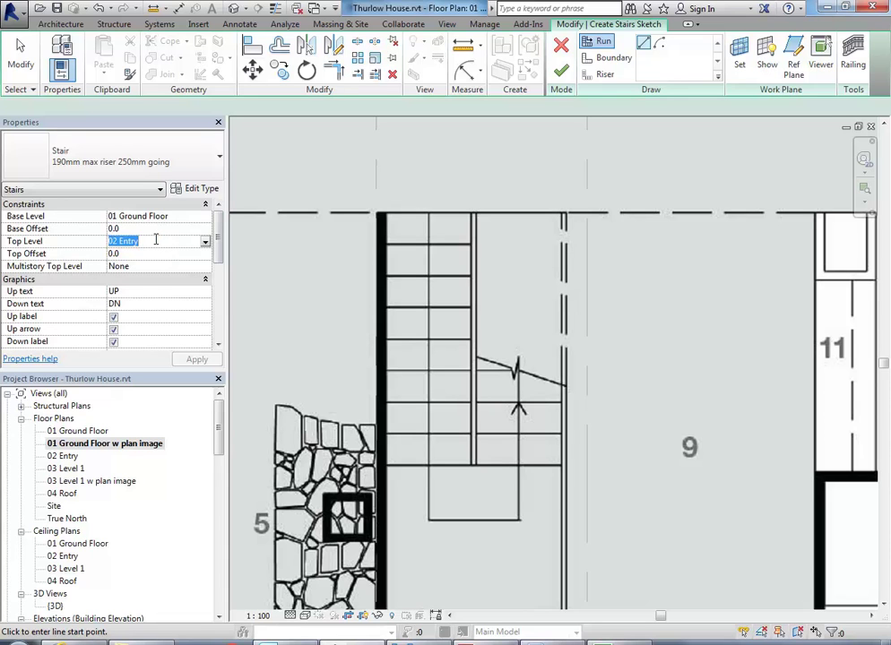
click(205, 241)
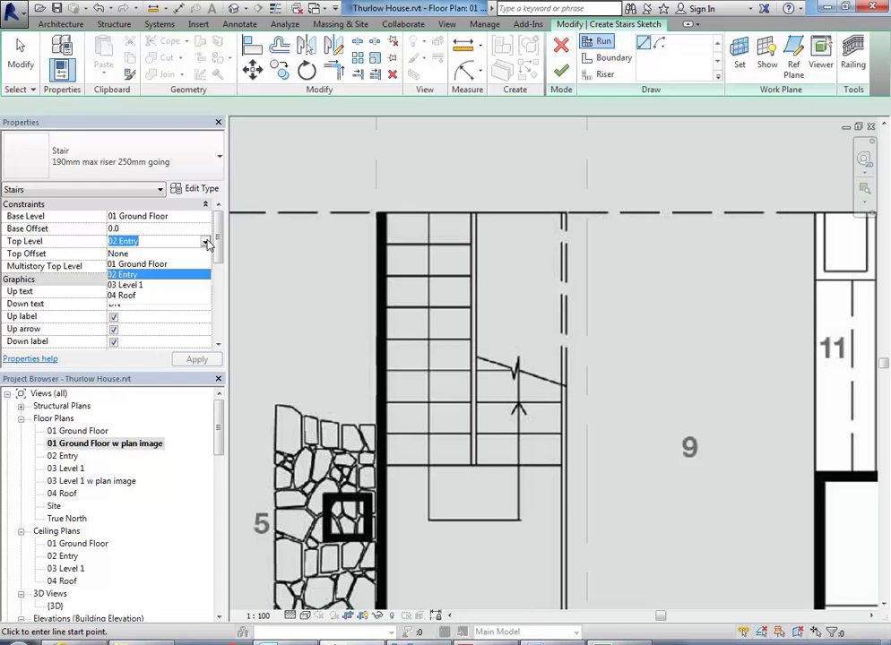
click(134, 285)
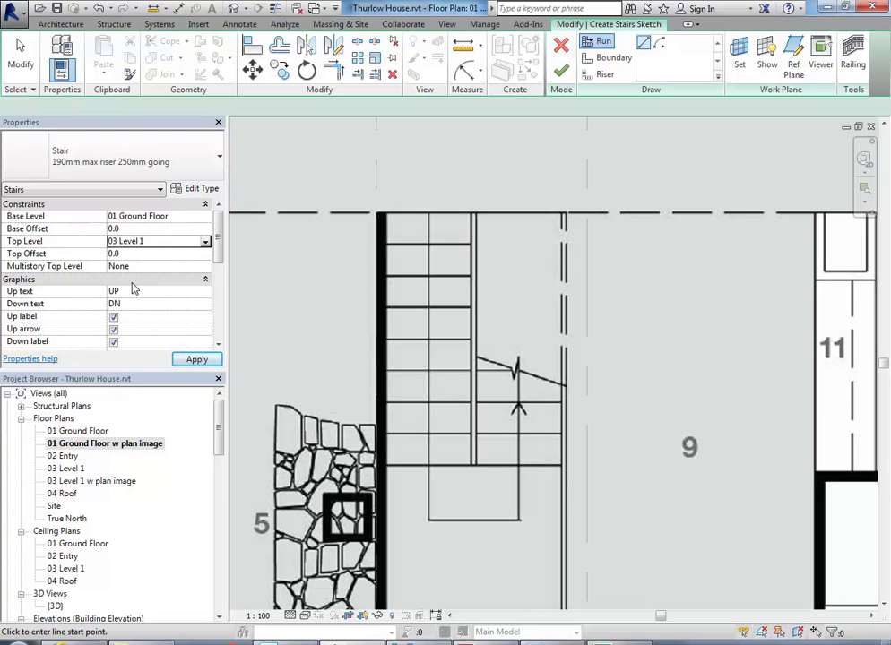
click(169, 241)
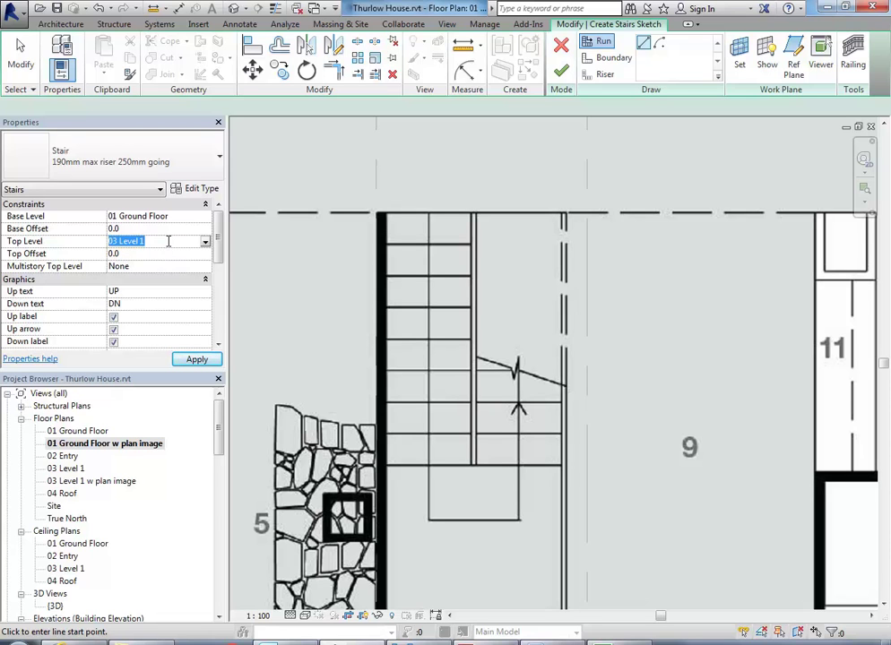
click(169, 241)
- Set the stair's desired number of risers to 16
click(219, 242)
drag(219, 242, 215, 302)
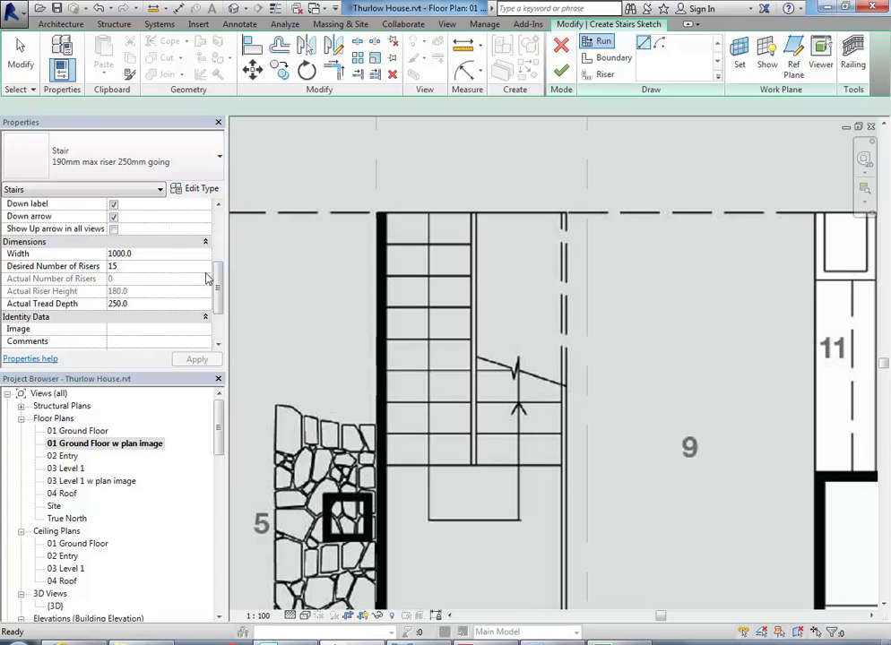
mouse_move(219, 288)
mouse_down()
mouse_move(218, 235)
mouse_move(215, 290)
mouse_up()
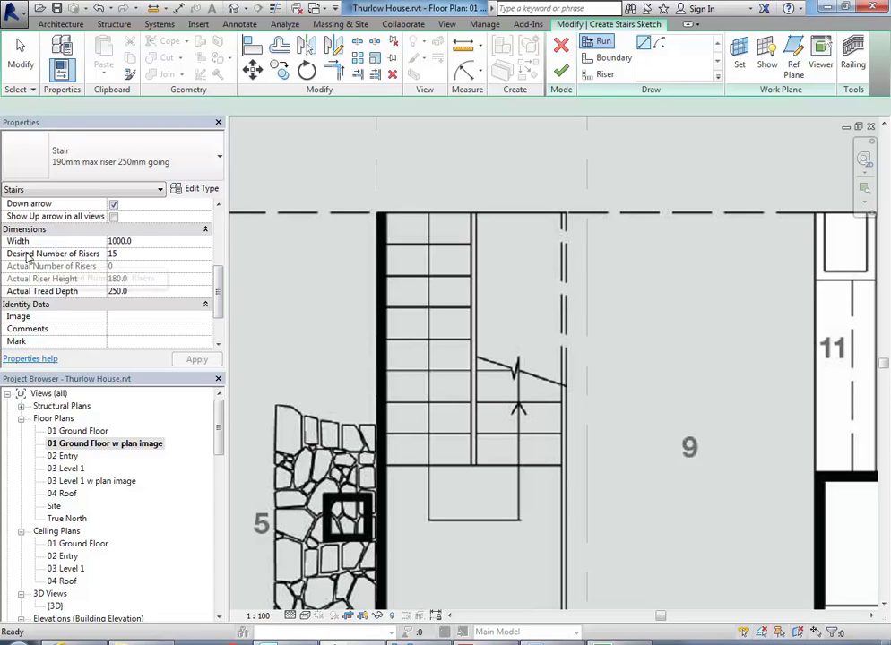
click(142, 254)
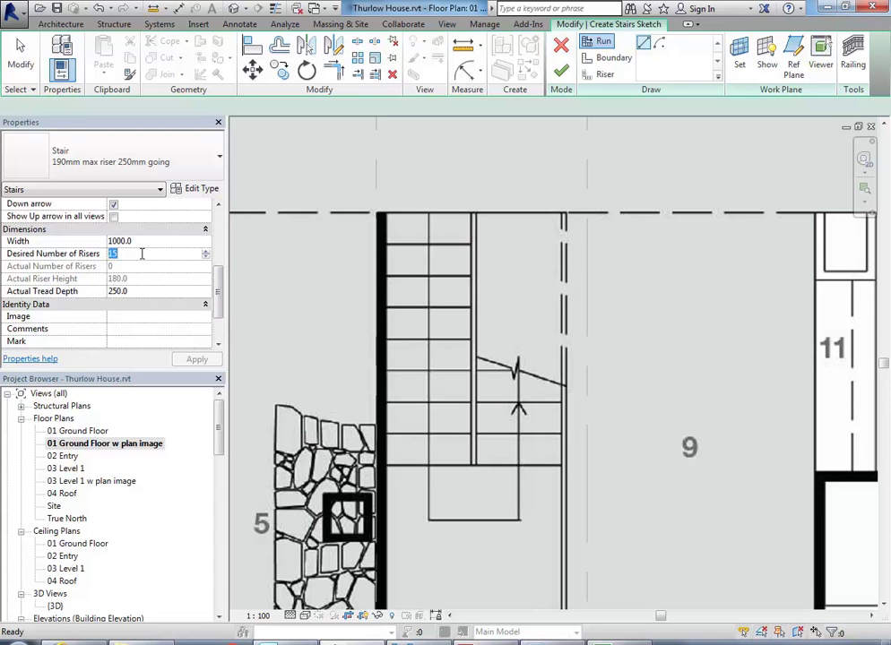
click(124, 255)
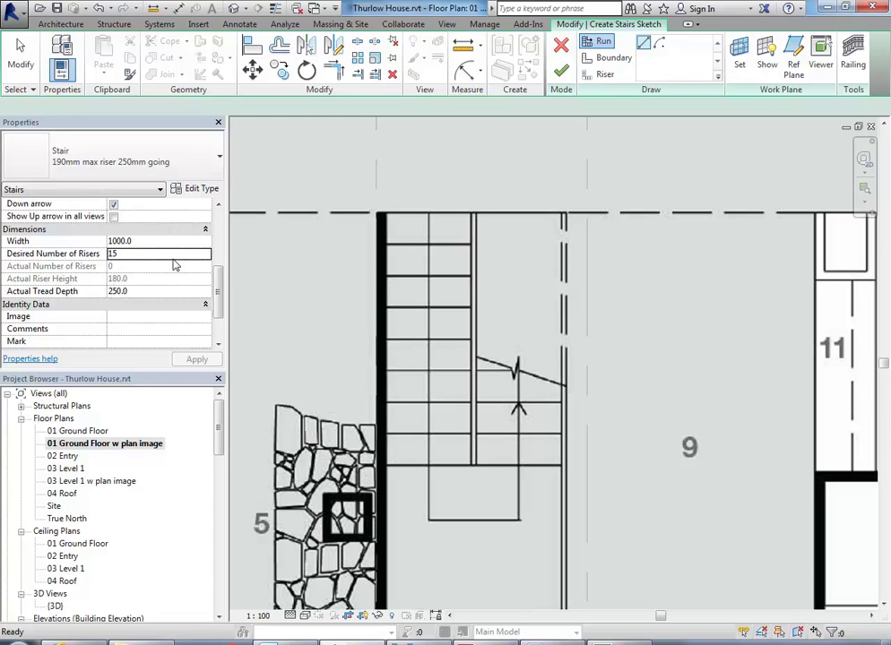
click(175, 255)
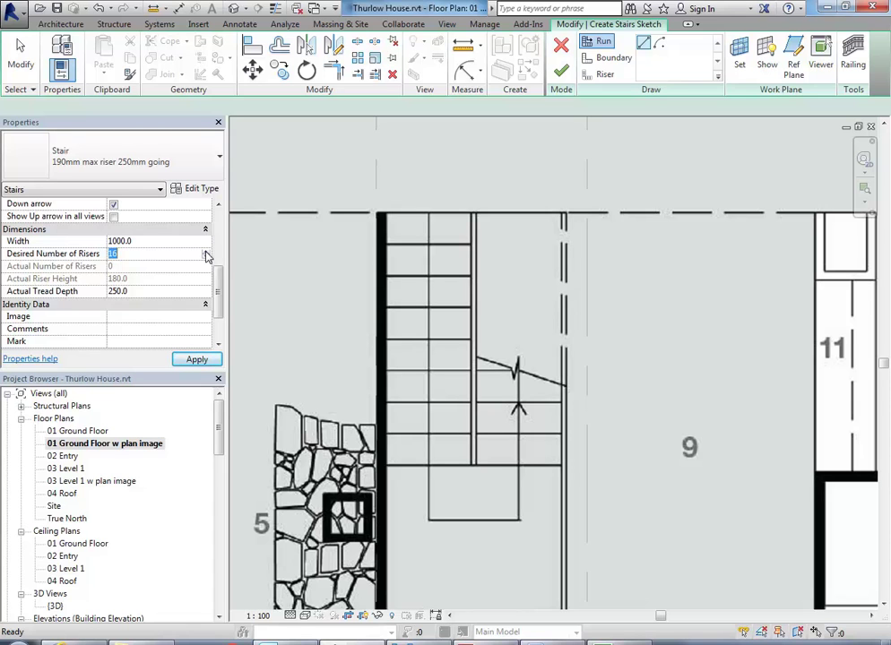
click(172, 241)
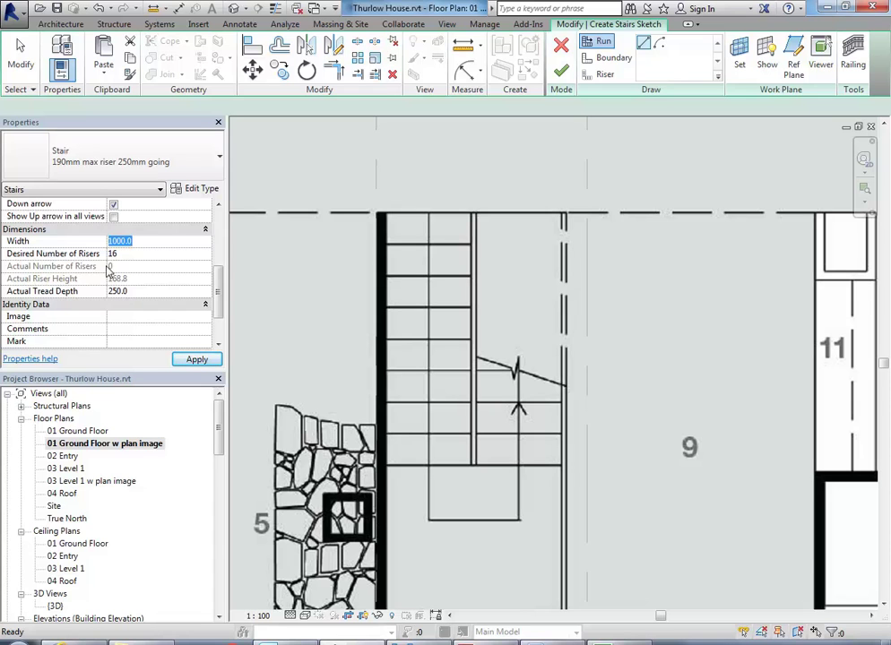
- Set the stair's desired number of risers to 18
click(189, 253)
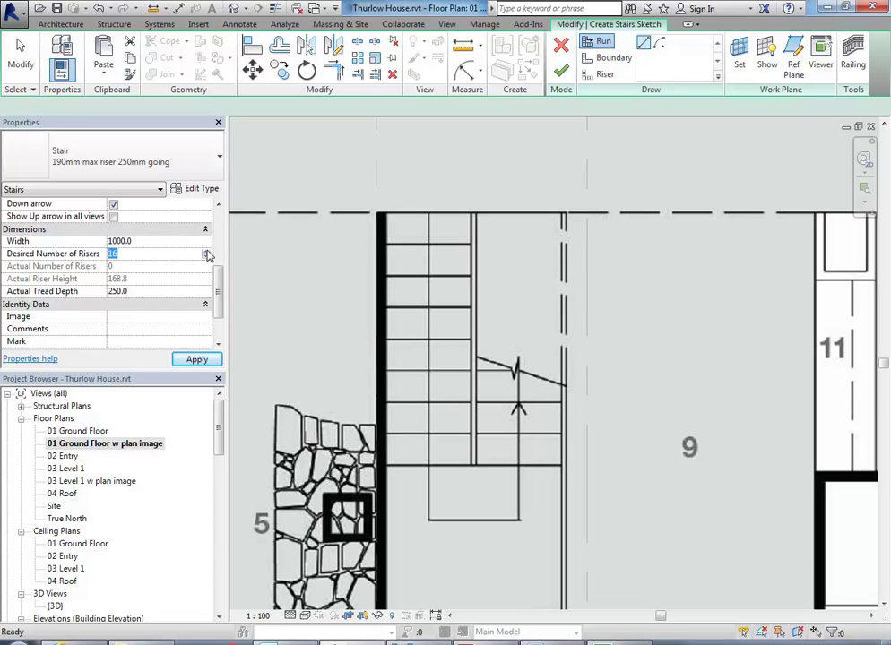
click(205, 251)
click(169, 244)
click(164, 254)
click(205, 252)
click(167, 242)
click(160, 256)
text(18)
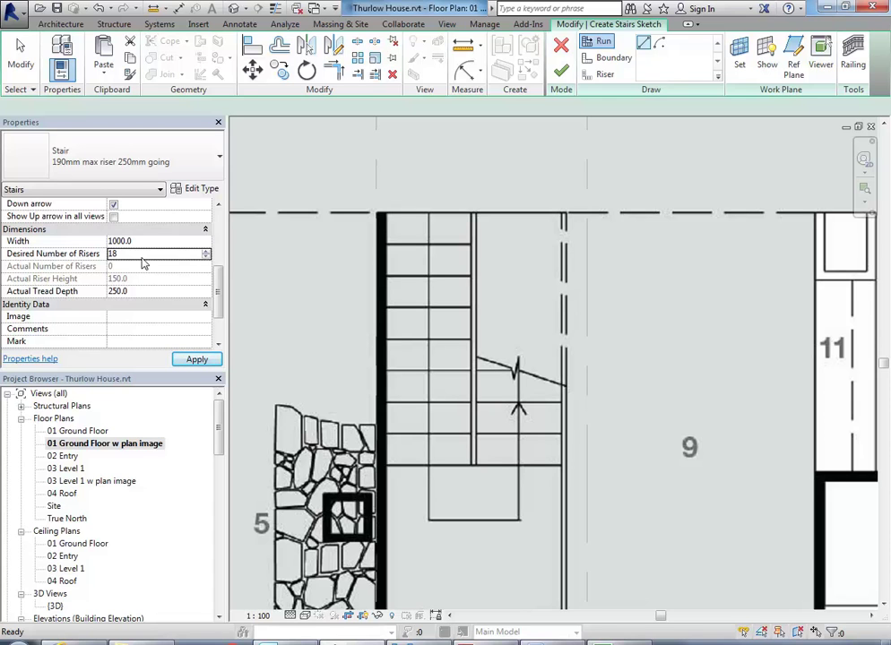
double_click(142, 254)
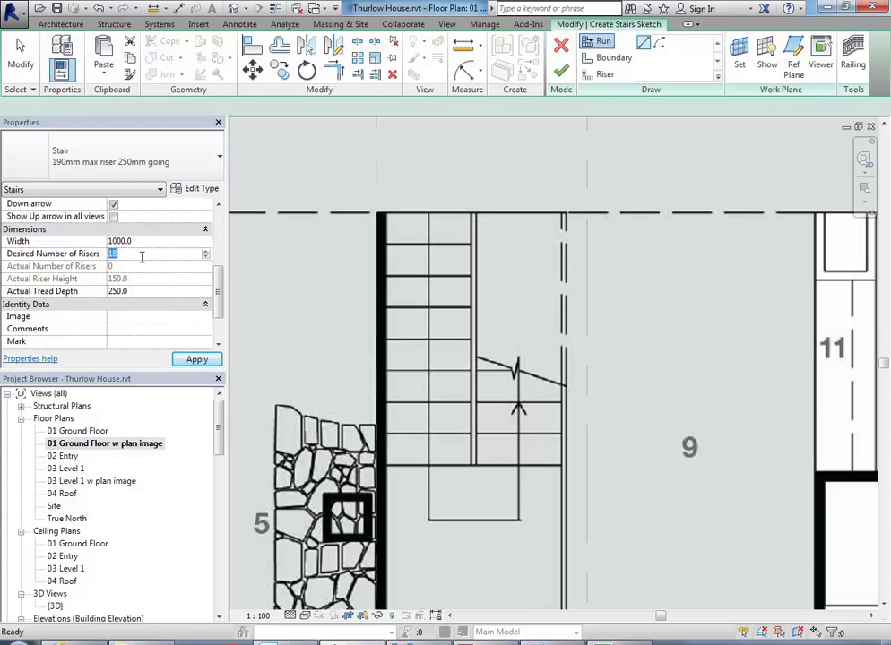
text(18)
- Review the new stair's top level constraint and its width, riser and tread depth settings
drag(218, 293, 220, 238)
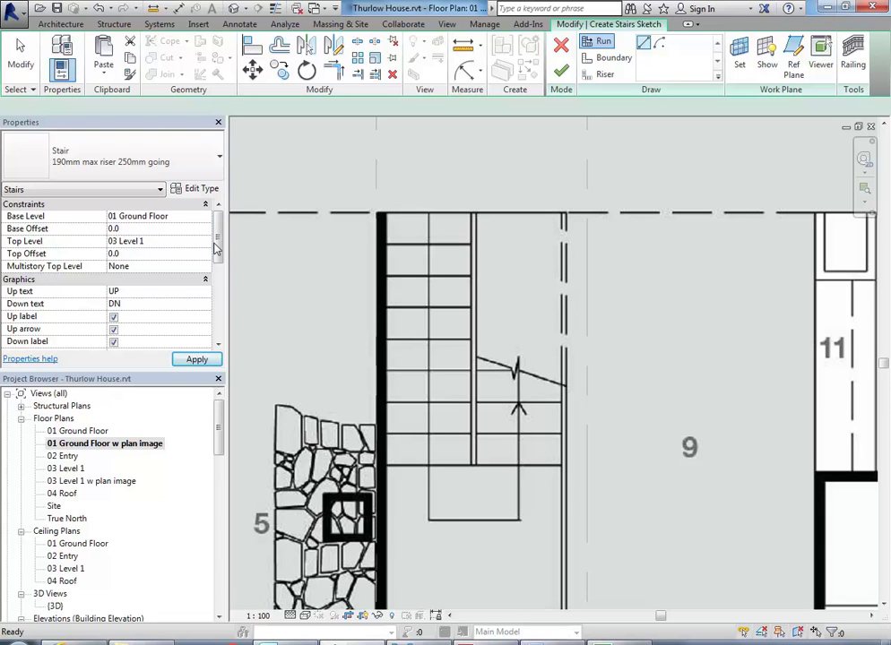
click(161, 241)
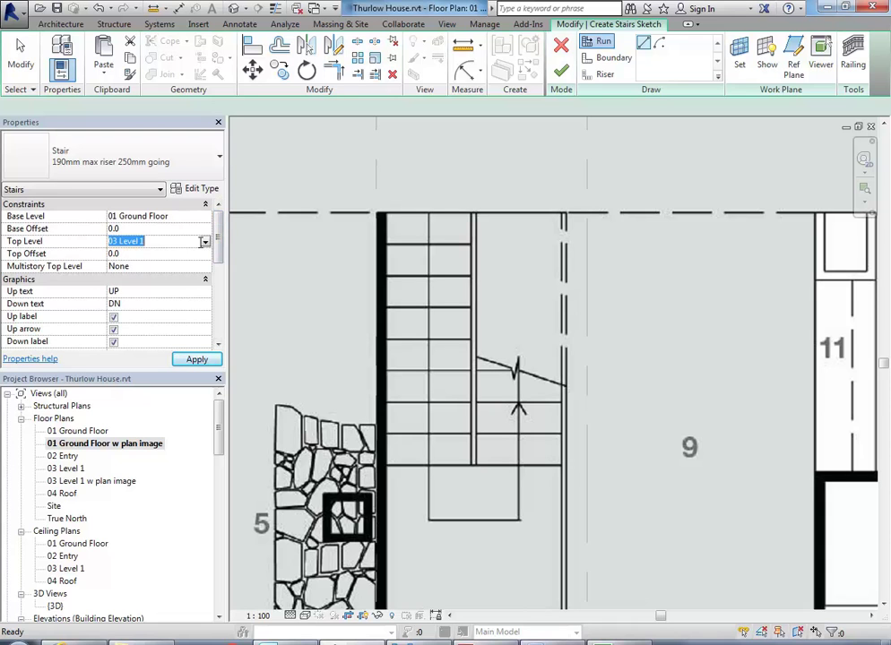
click(161, 241)
scroll(216, 233, down, 3)
scroll(216, 233, up, 3)
scroll(220, 298, down, 5)
scroll(221, 303, up, 1)
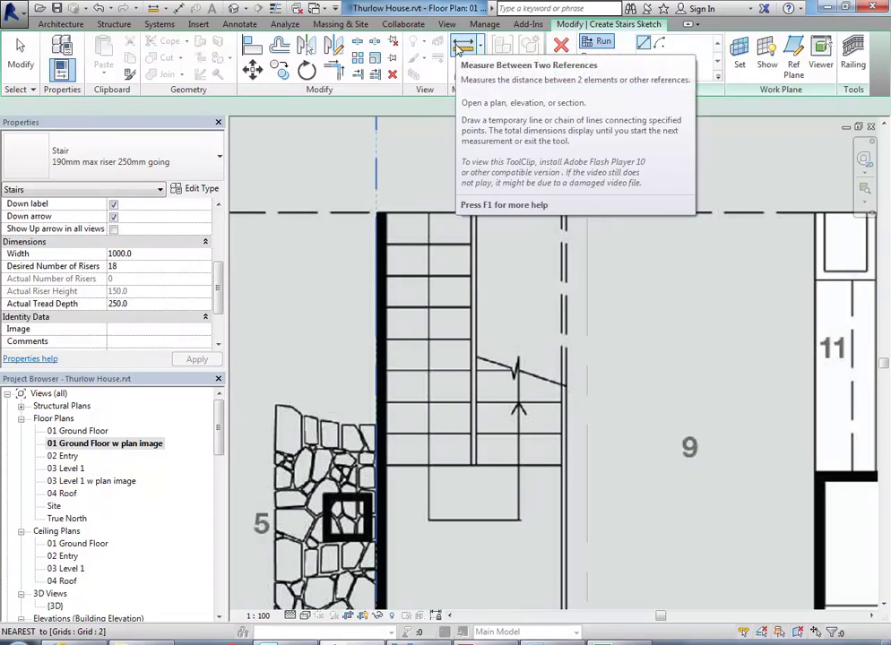
- Measure the depth of one tread at the upper end of the stair flight in the plan image
middle_drag(400, 254, 359, 245)
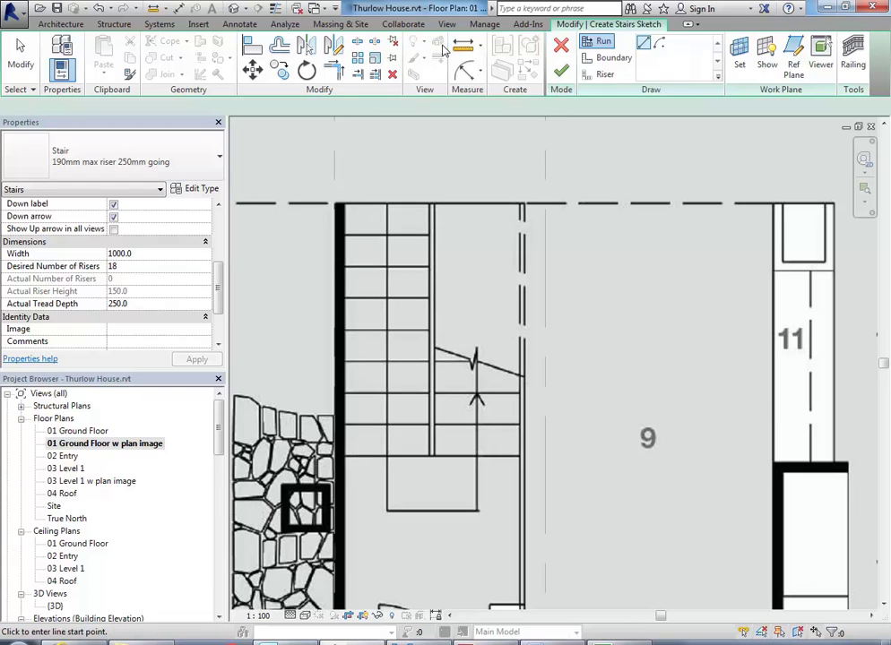
click(465, 52)
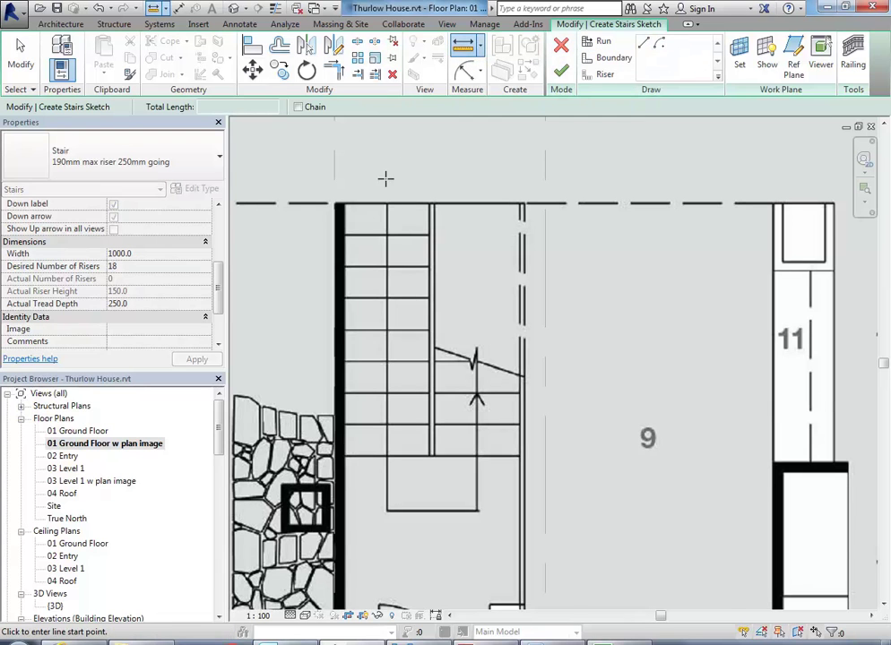
scroll(372, 201, up, 2)
scroll(385, 197, up, 2)
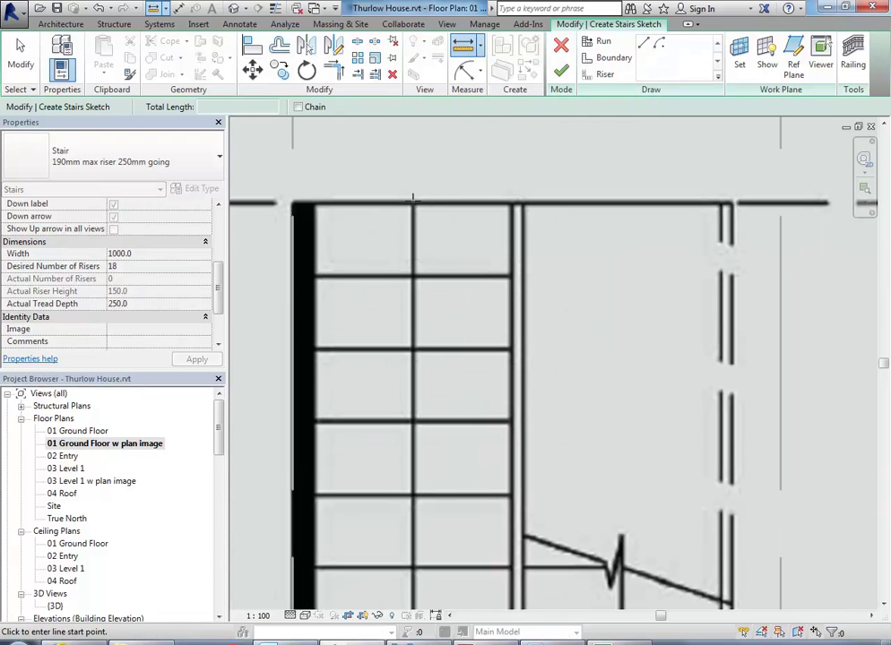
click(413, 205)
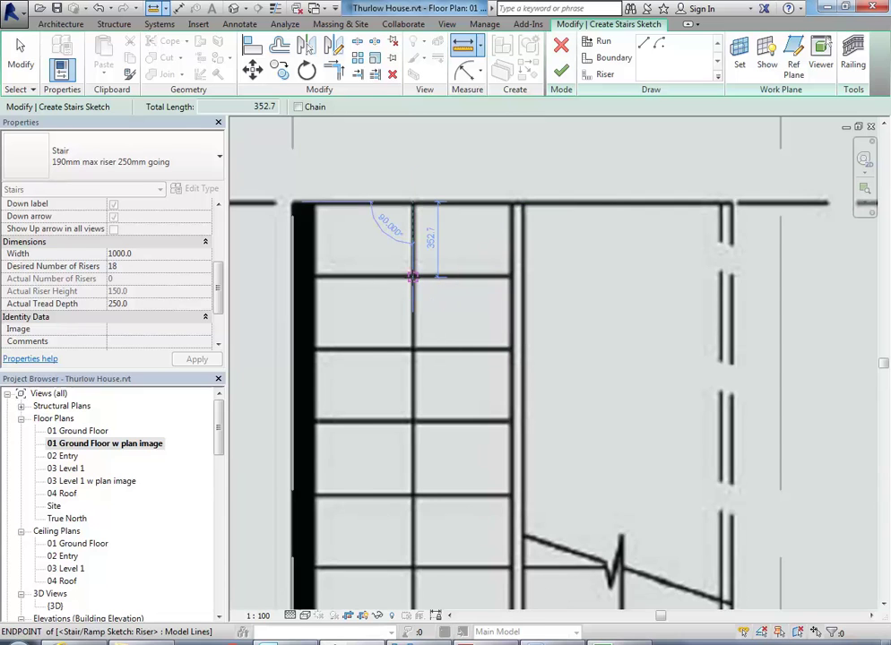
scroll(414, 273, down, 3)
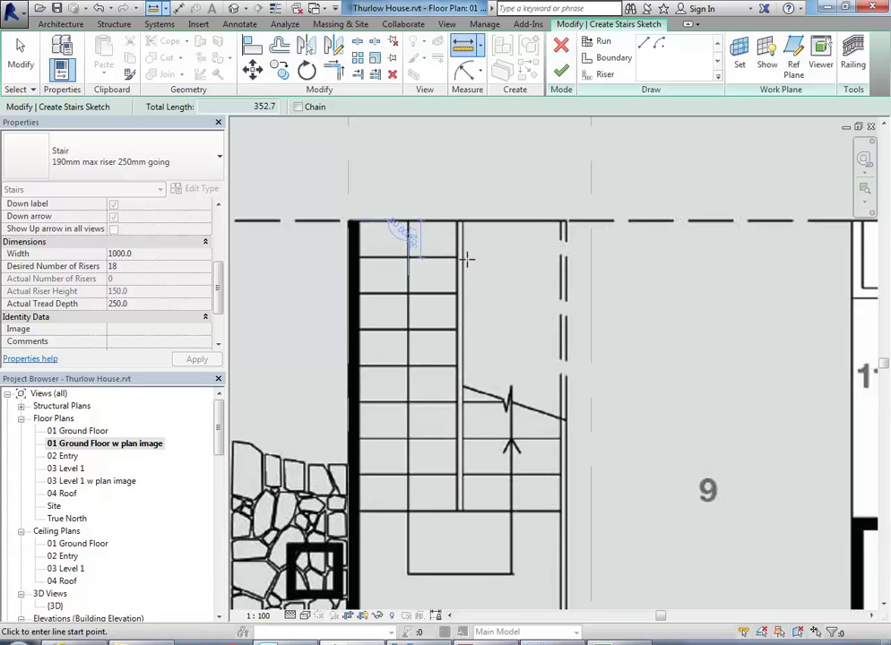
middle_drag(428, 282, 453, 249)
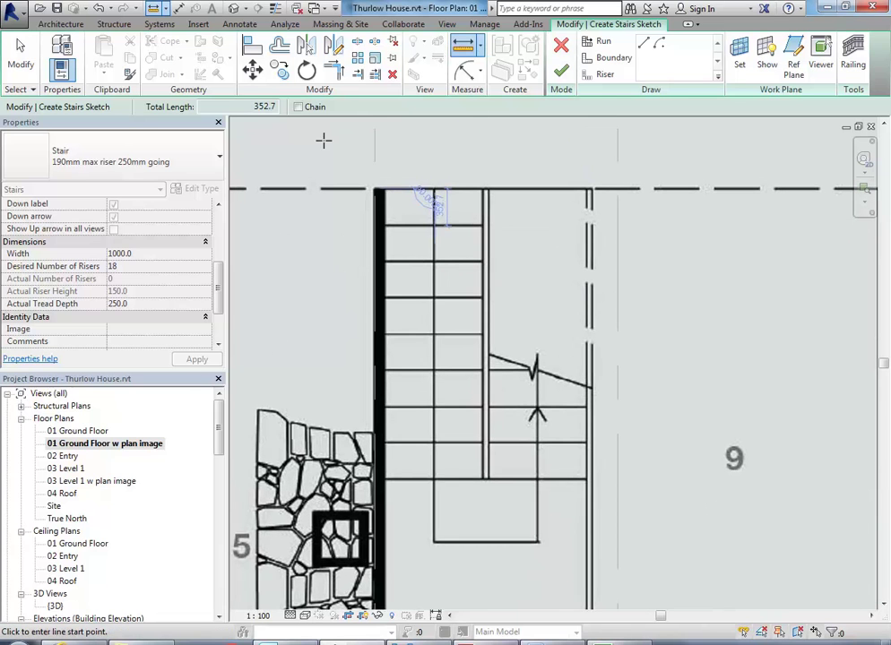
right_click(321, 262)
click(354, 269)
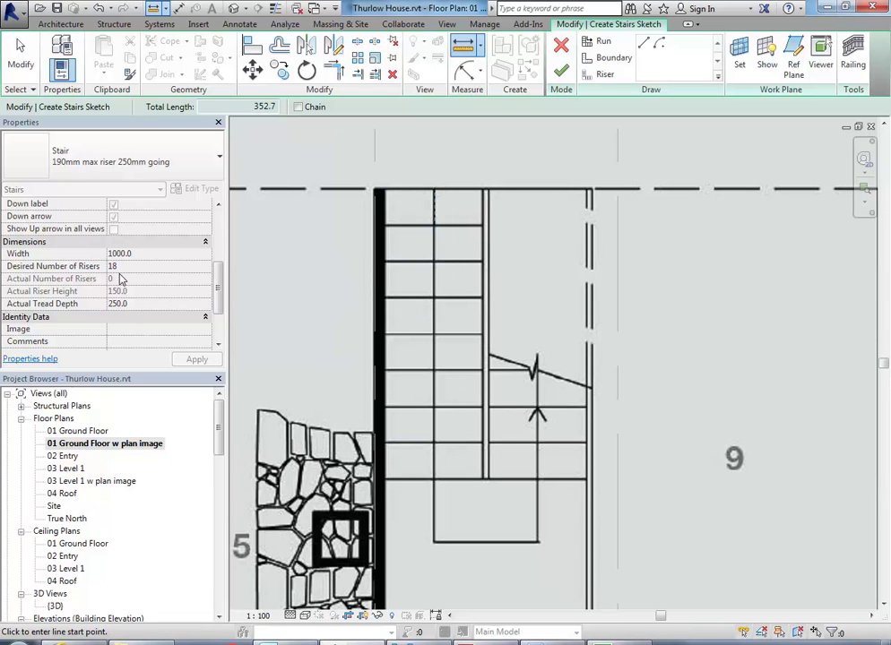
right_click(290, 254)
click(314, 262)
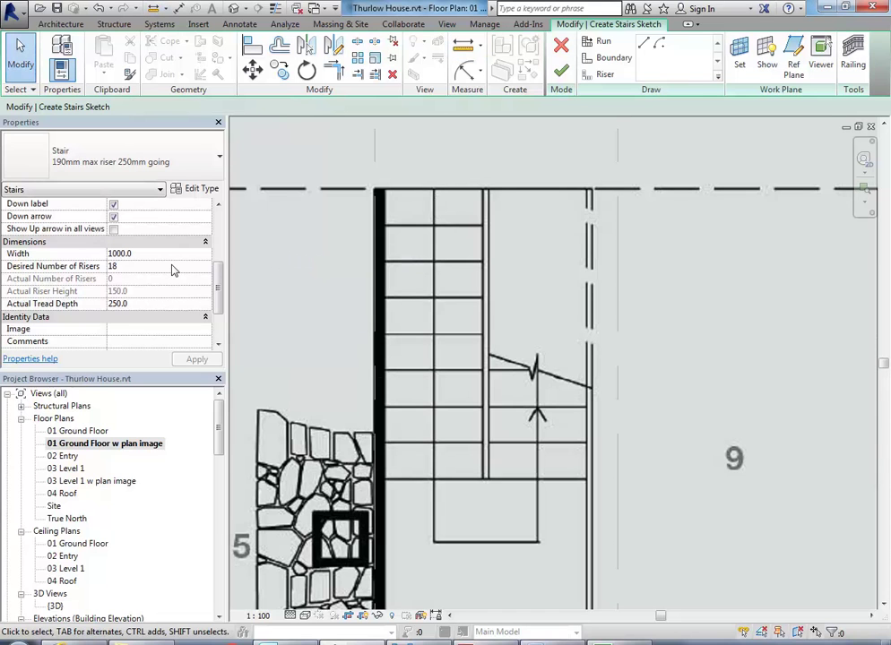
- Set the stair's actual tread depth to 350 mm and apply it
click(148, 305)
text(350.0)
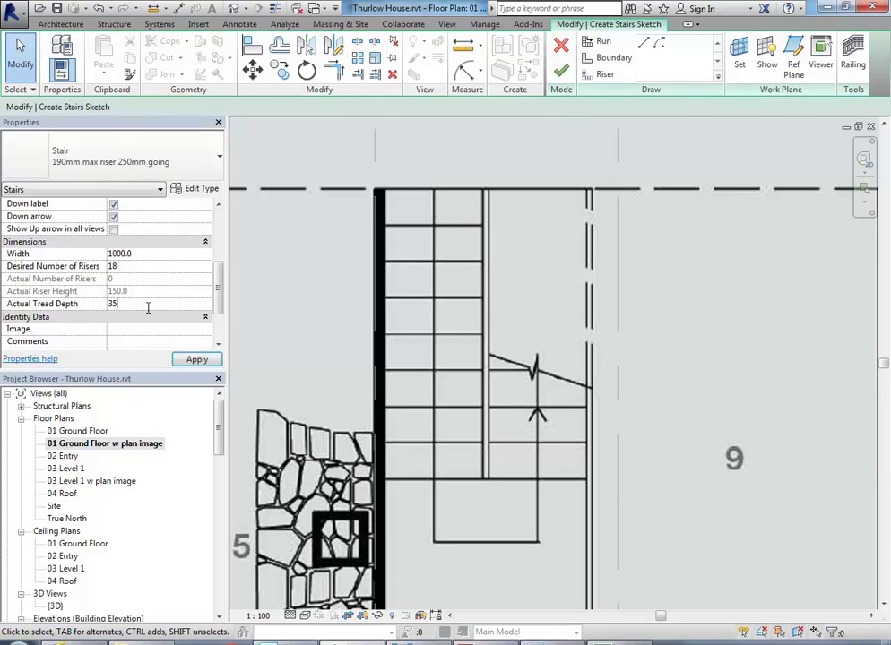
click(193, 359)
- Measure the width of the flight beside the thick wall along its upper tread line in the plan image
click(463, 45)
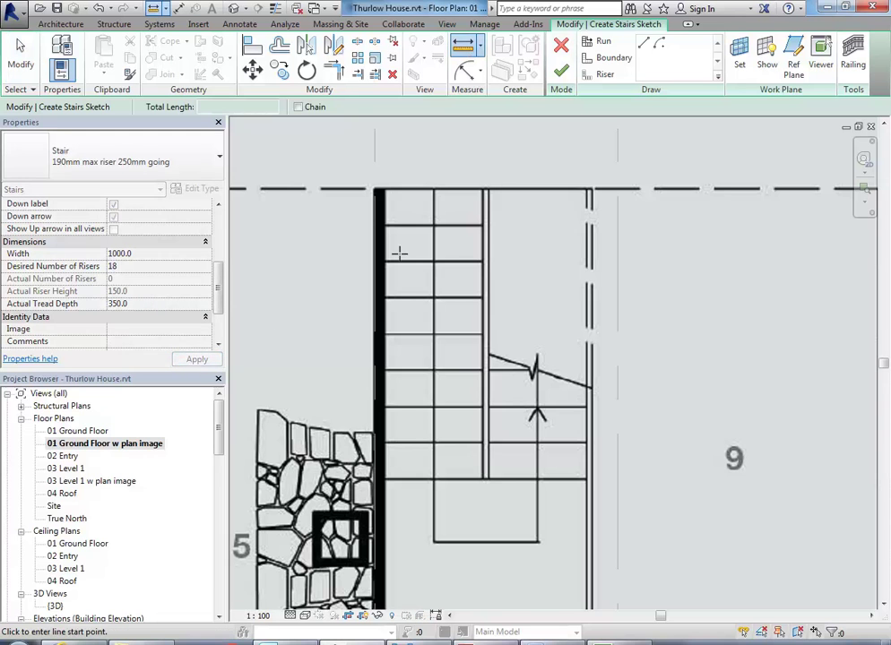
scroll(406, 236, up, 2)
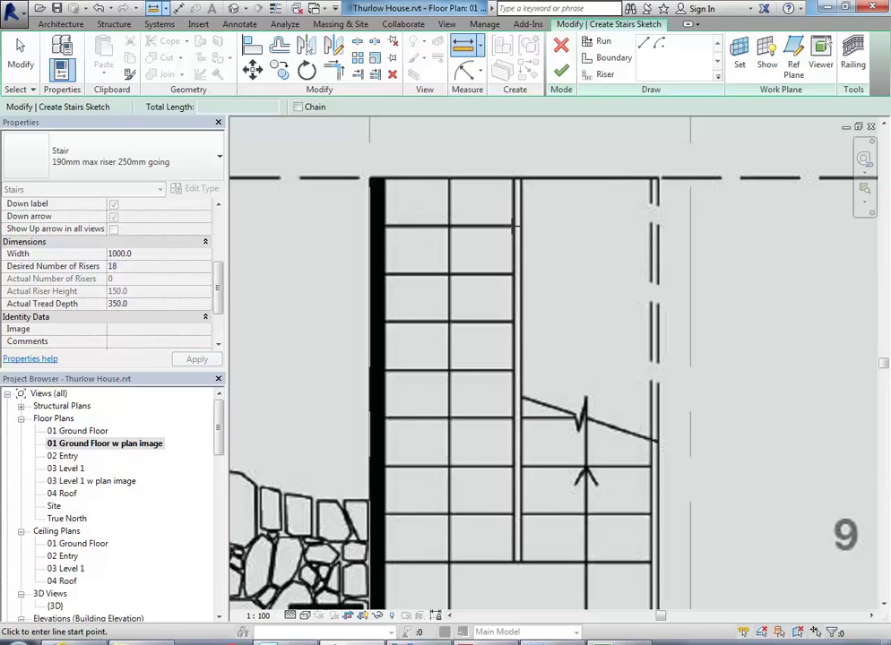
click(516, 226)
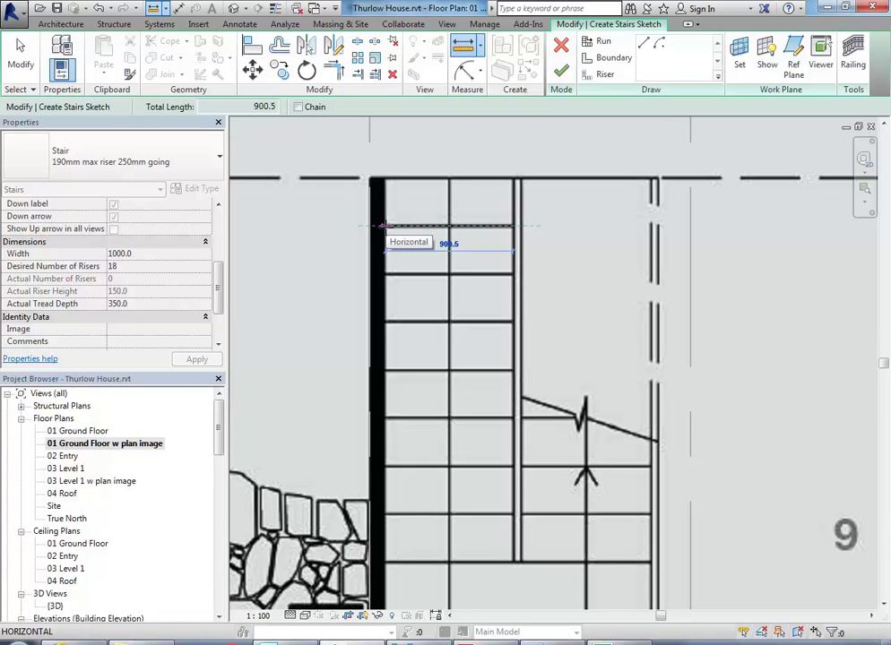
click(383, 225)
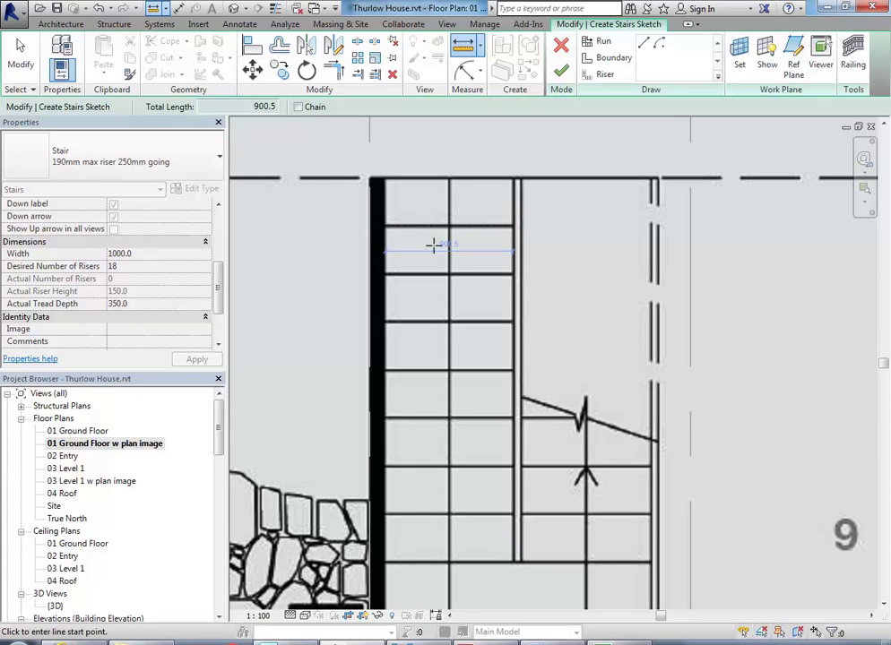
key(Escape)
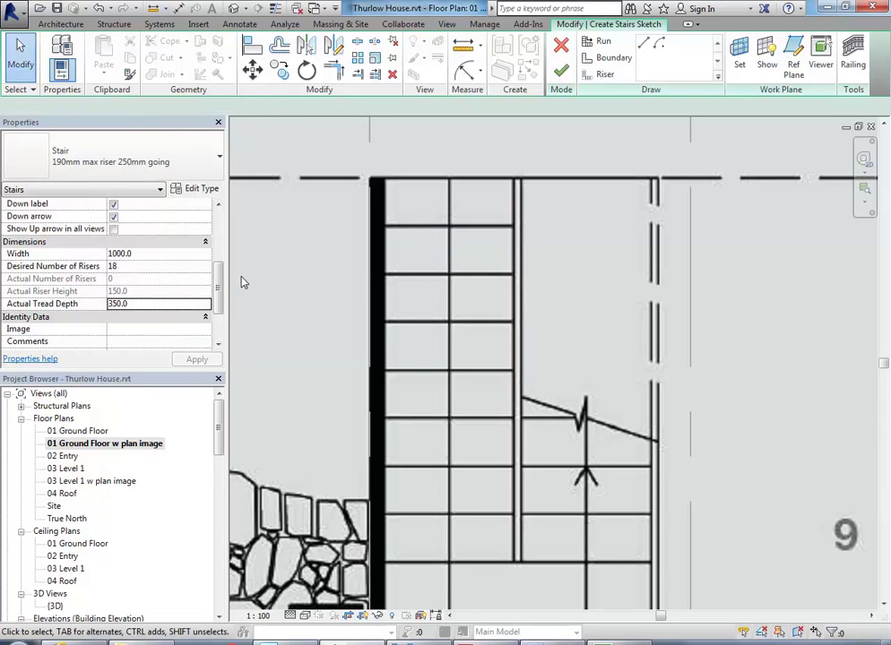
- Set the stair's width to 900 mm and recheck its width, desired riser and tread depth settings
click(148, 255)
text(900)
key(Return)
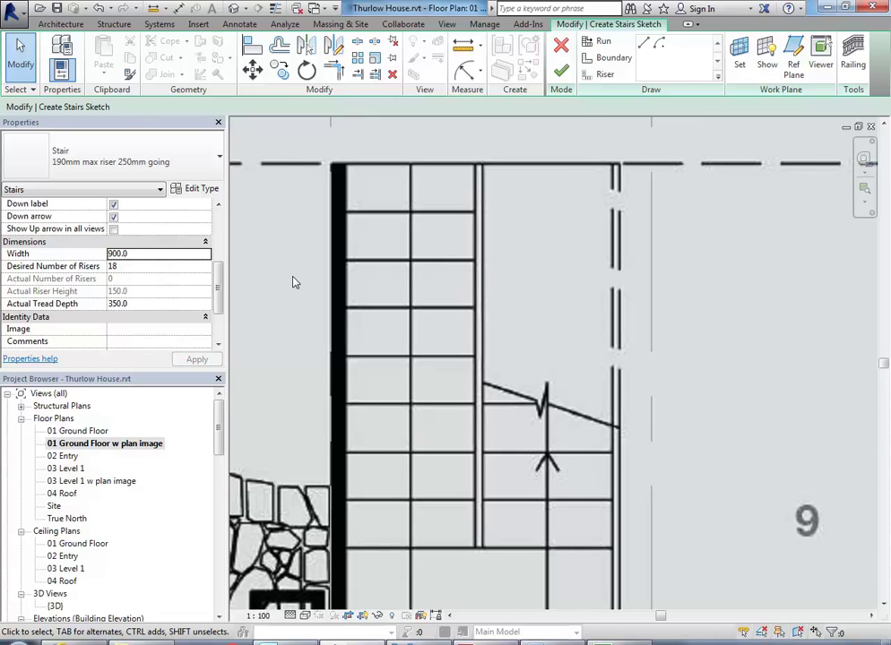
middle_drag(430, 225, 411, 222)
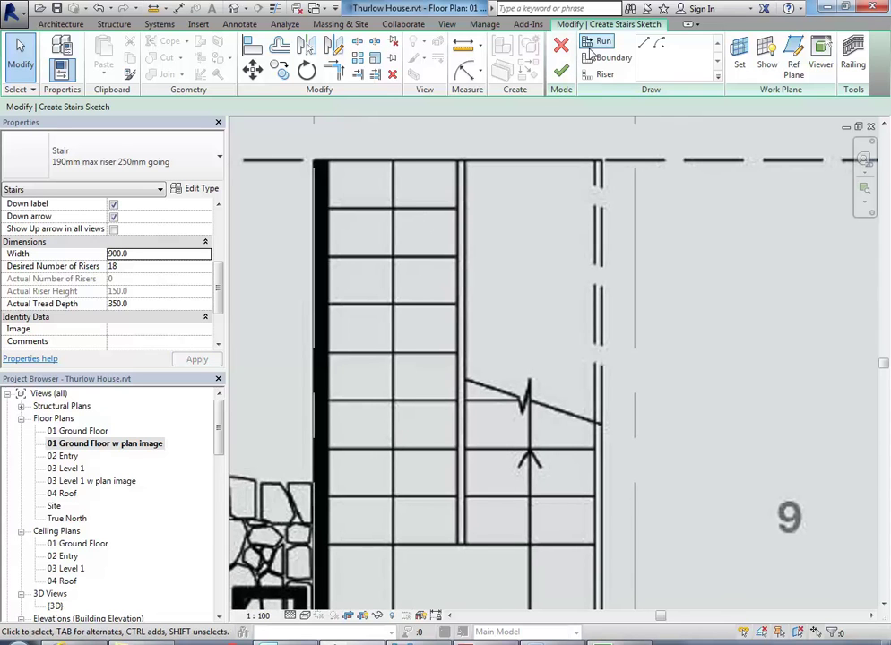
mouse_move(354, 352)
middle_down()
mouse_move(353, 328)
mouse_move(363, 332)
middle_up()
scroll(352, 329, down, 1)
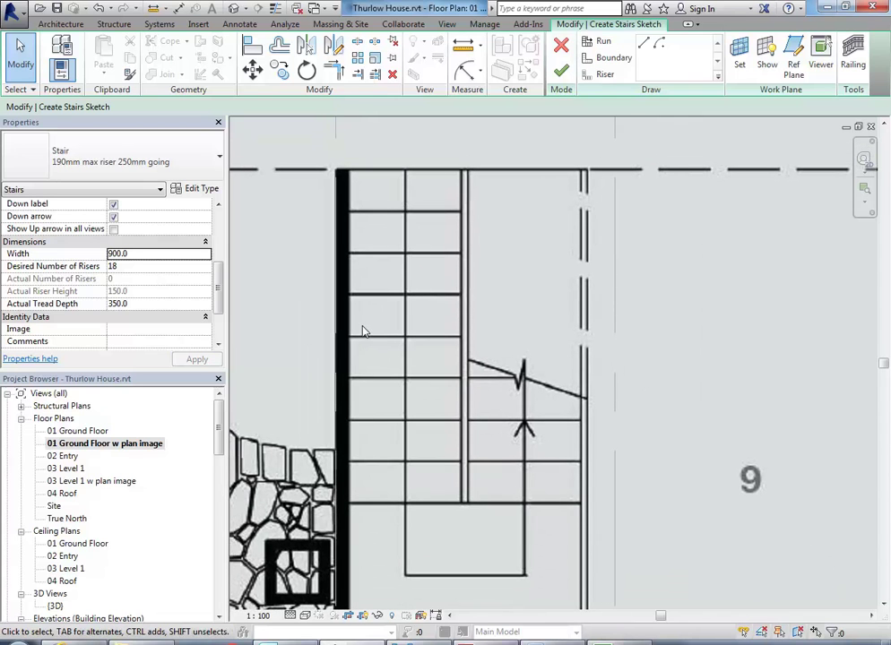
click(126, 253)
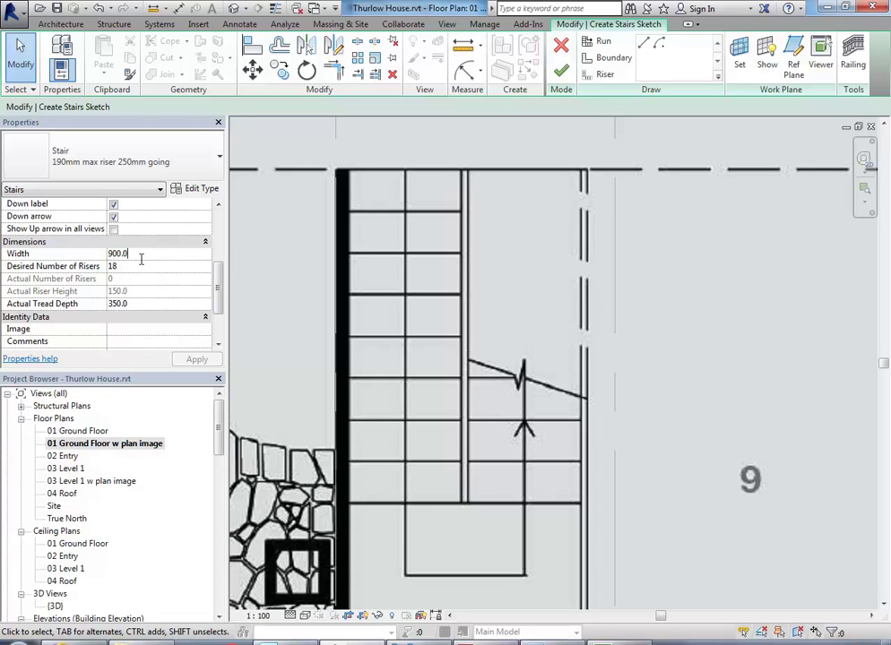
click(140, 268)
click(138, 304)
- Sketch the first straight run 2800 mm down the centreline of the flight beside the thick wall, starting at its upper edge line
click(592, 43)
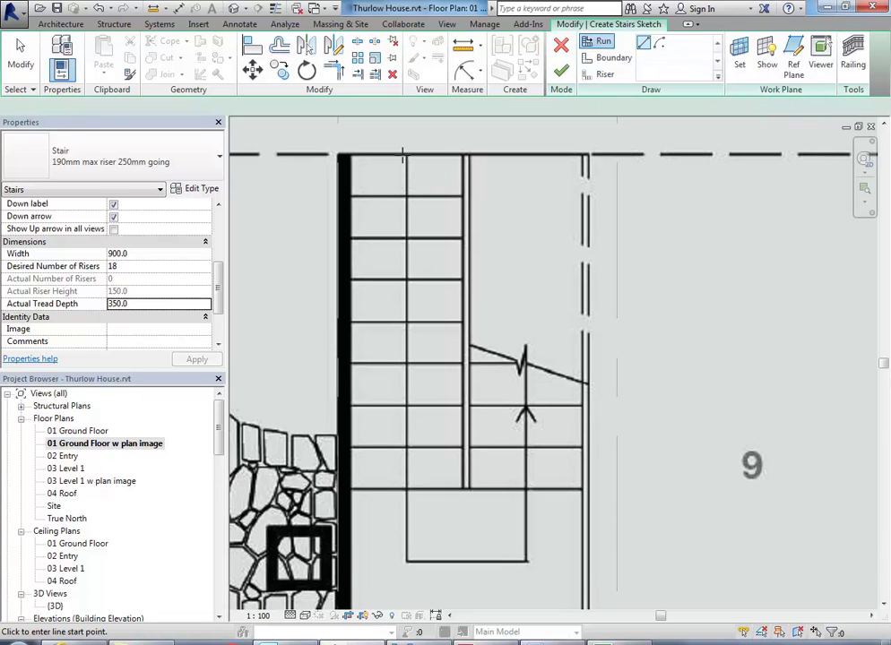
scroll(404, 157, up, 2)
scroll(404, 157, up, 1)
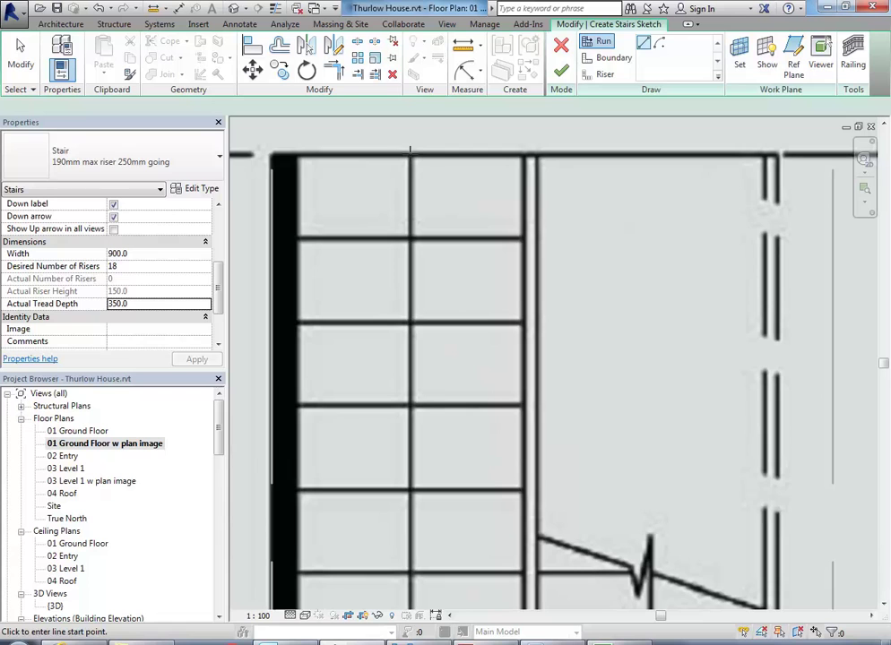
click(409, 154)
scroll(409, 154, down, 2)
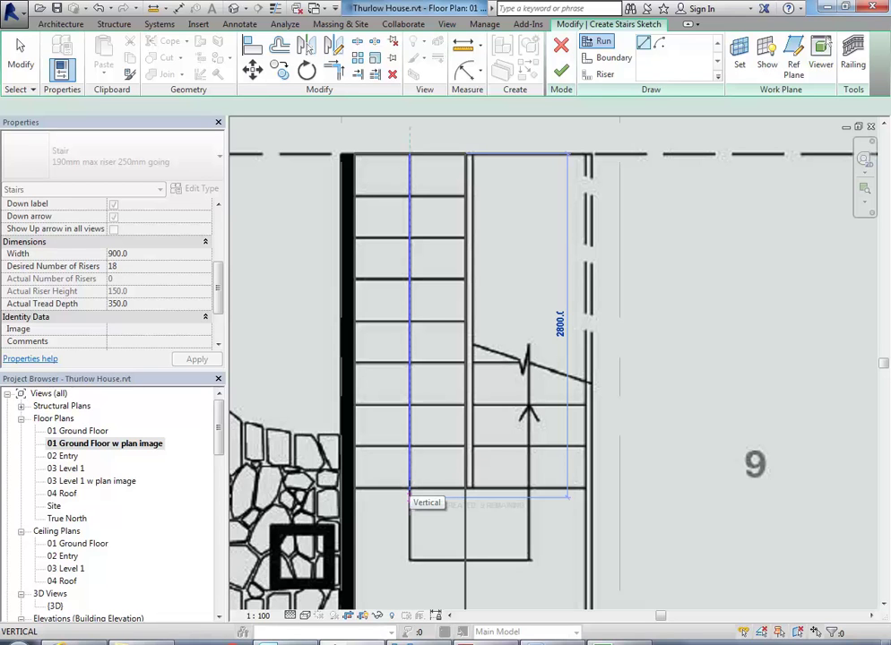
click(410, 495)
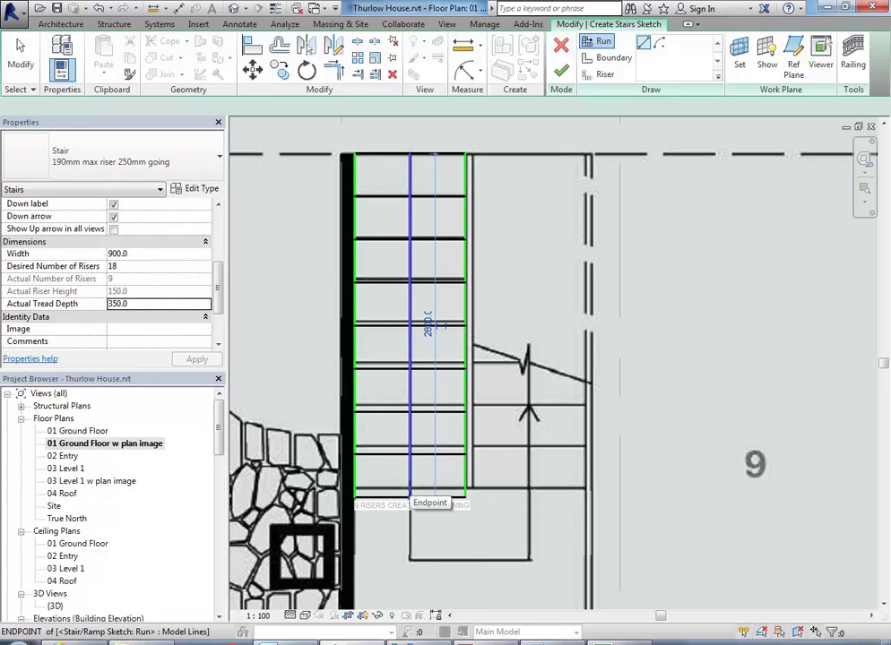
- Sketch the second run vertically upward along the plan's arrow line, starting level with the first run's end and using all remaining risers
middle_drag(480, 530, 428, 421)
scroll(441, 497, down, 2)
scroll(418, 409, up, 2)
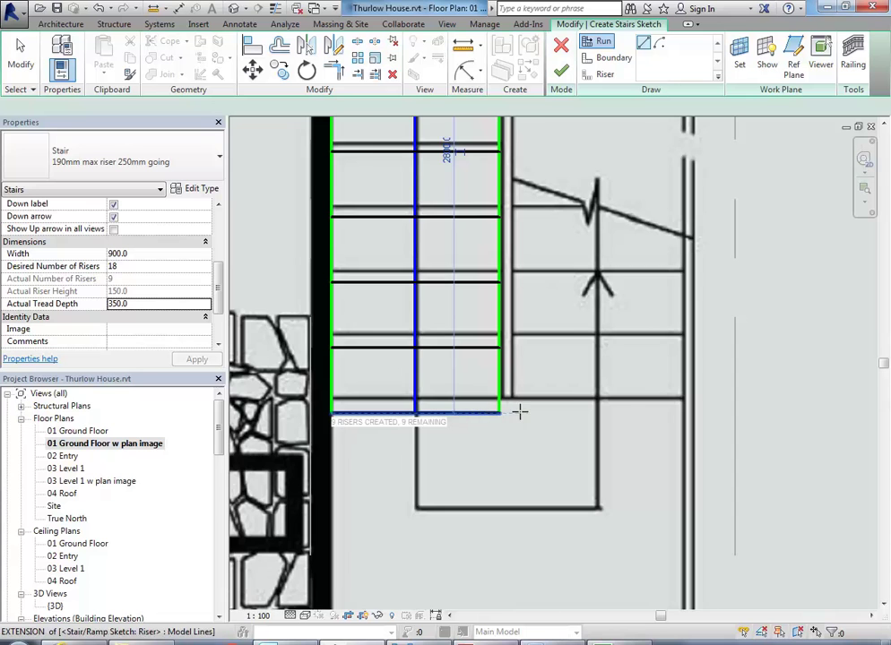
scroll(497, 414, down, 2)
scroll(497, 414, down, 1)
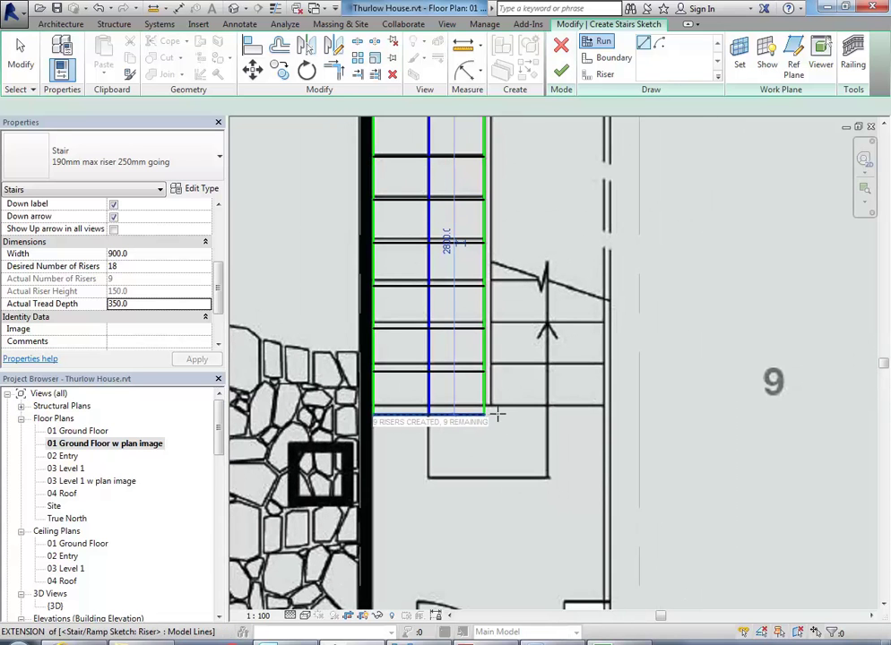
scroll(497, 414, down, 1)
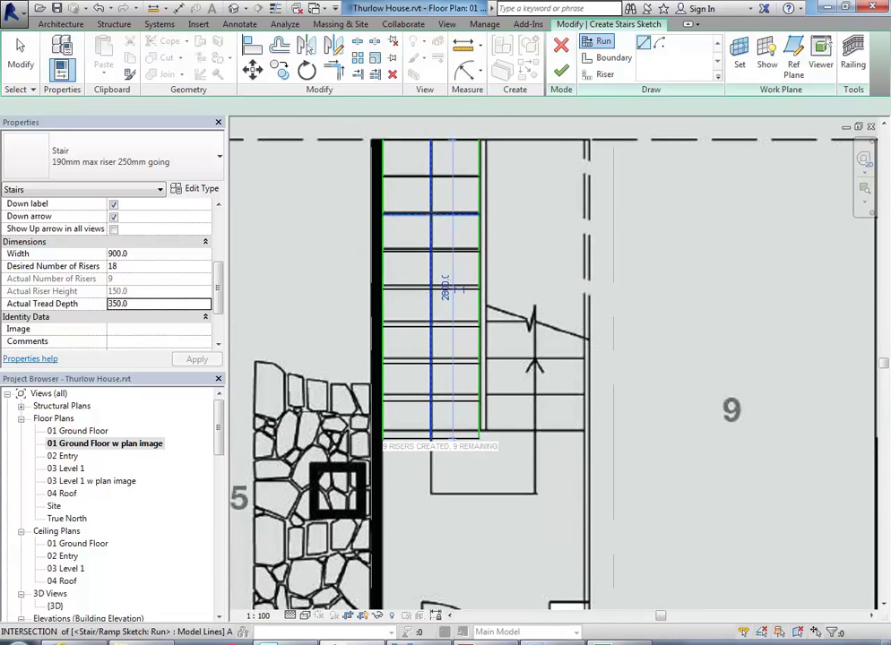
middle_drag(432, 185, 431, 198)
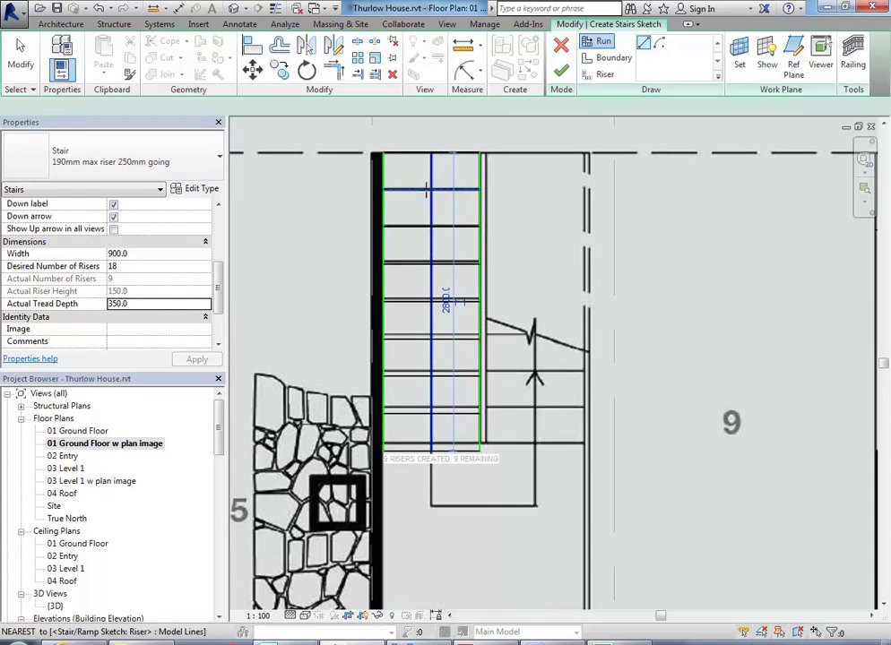
click(536, 451)
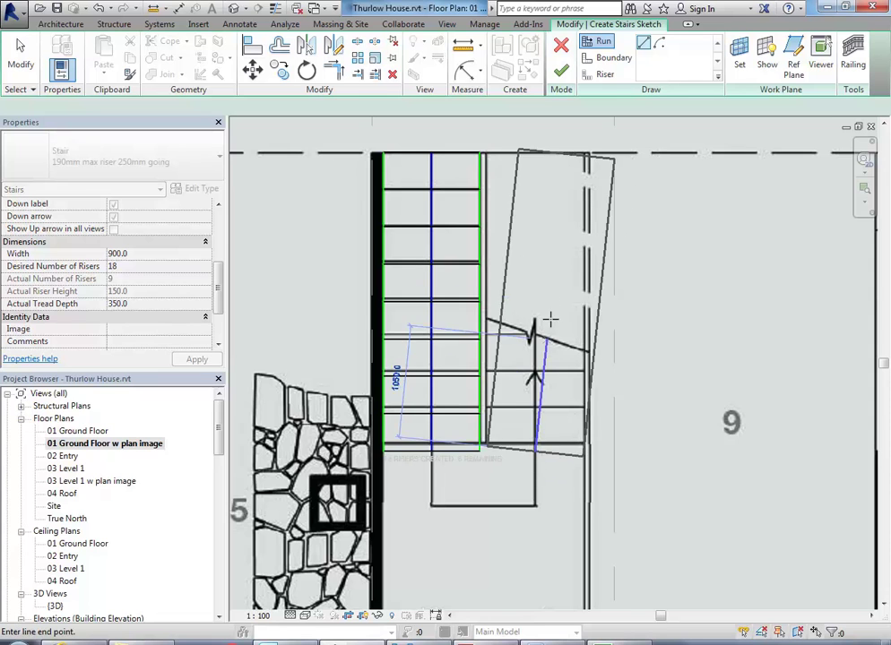
scroll(533, 193, down, 1)
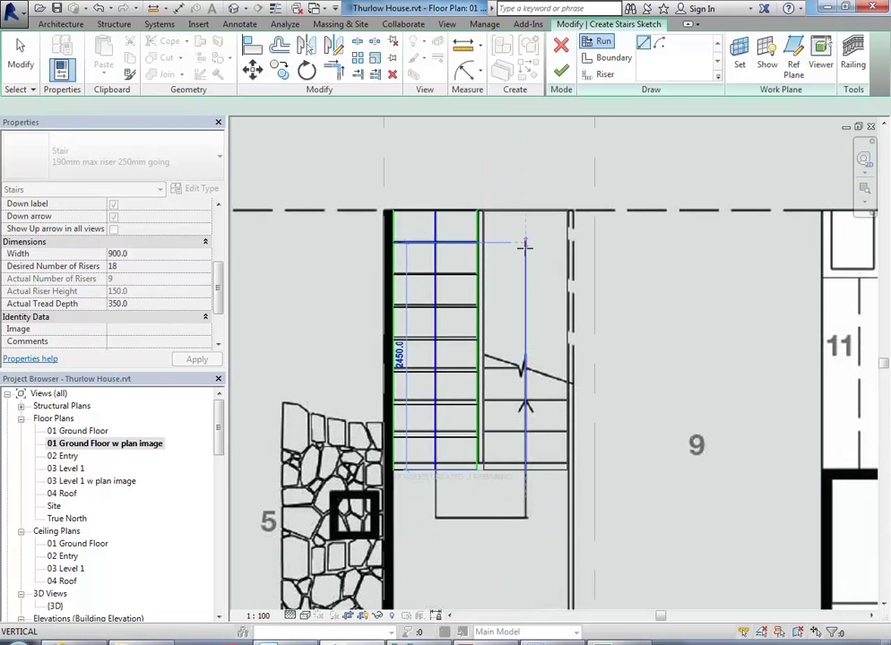
mouse_move(521, 171)
middle_down()
mouse_move(528, 205)
mouse_move(525, 186)
middle_up()
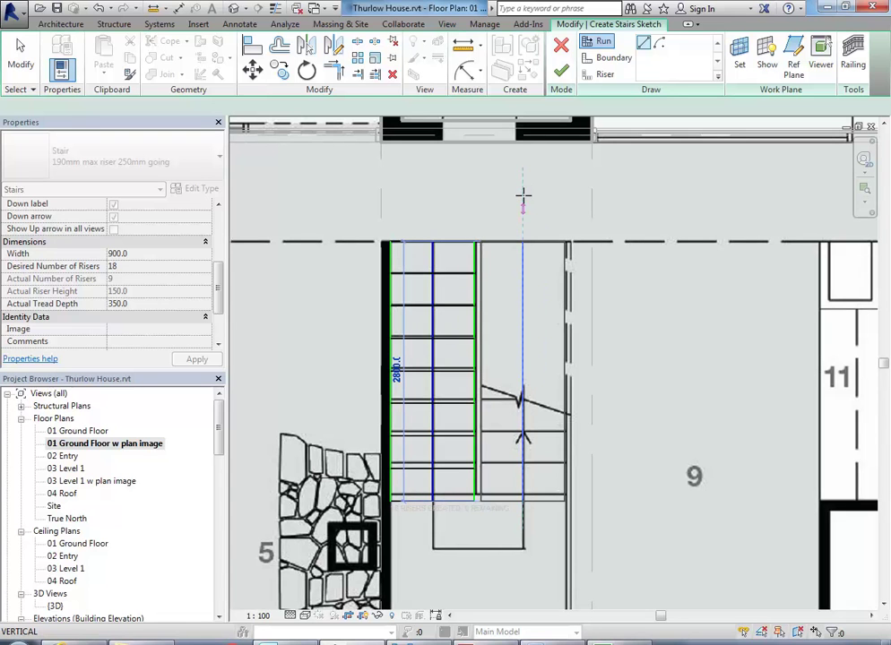
click(523, 197)
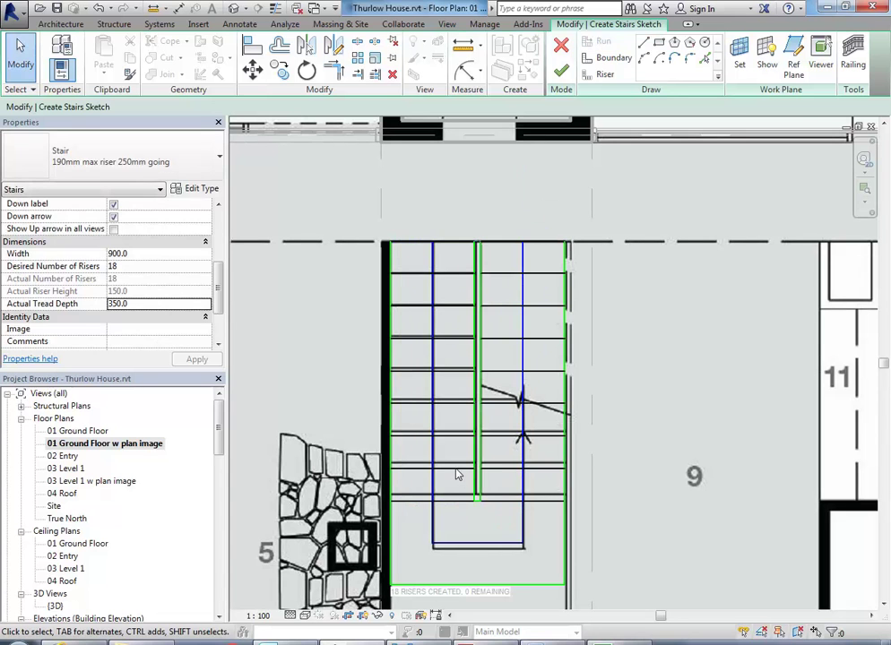
- Check the two runs and their landing against the plan image, and finish the stair sketch
scroll(459, 473, down, 1)
middle_drag(458, 474, 444, 377)
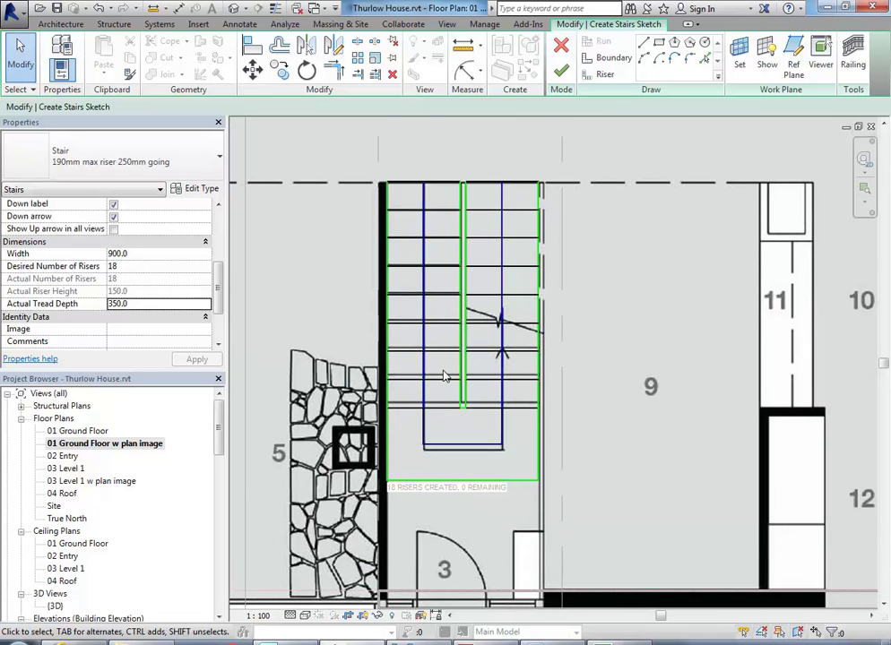
scroll(443, 376, down, 1)
middle_drag(459, 424, 450, 430)
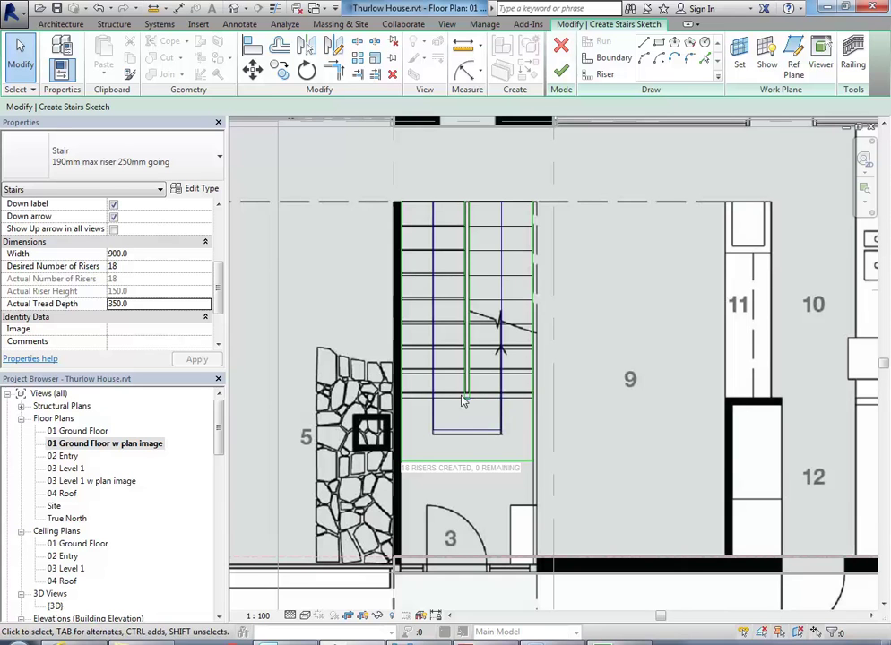
middle_drag(466, 421, 442, 411)
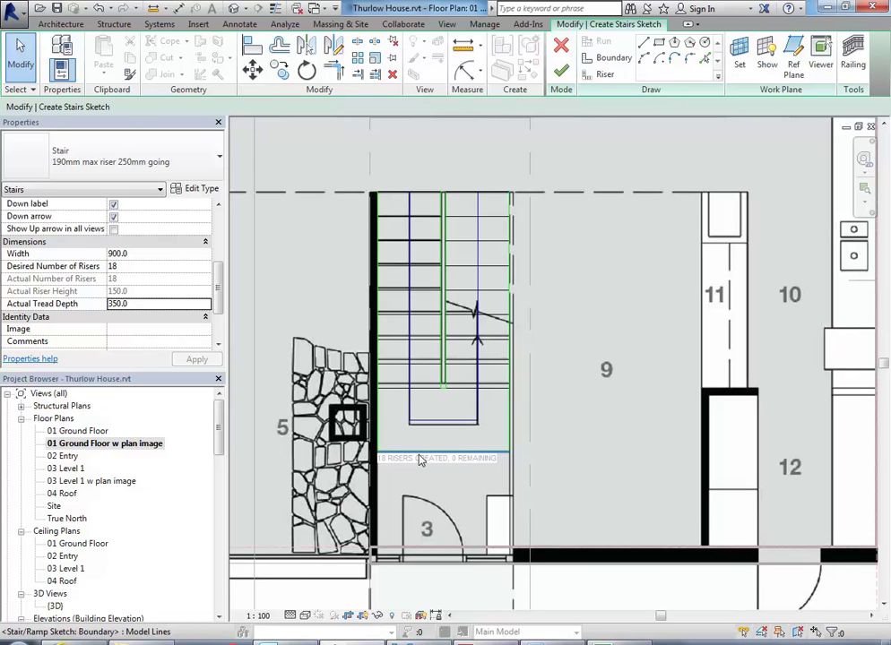
middle_drag(435, 434, 428, 444)
scroll(426, 436, down, 1)
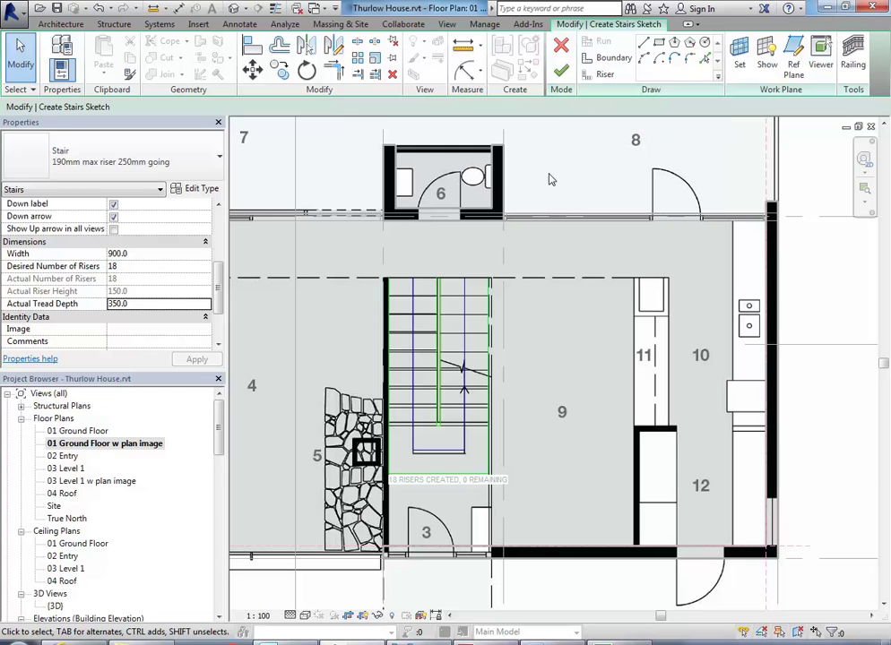
click(561, 72)
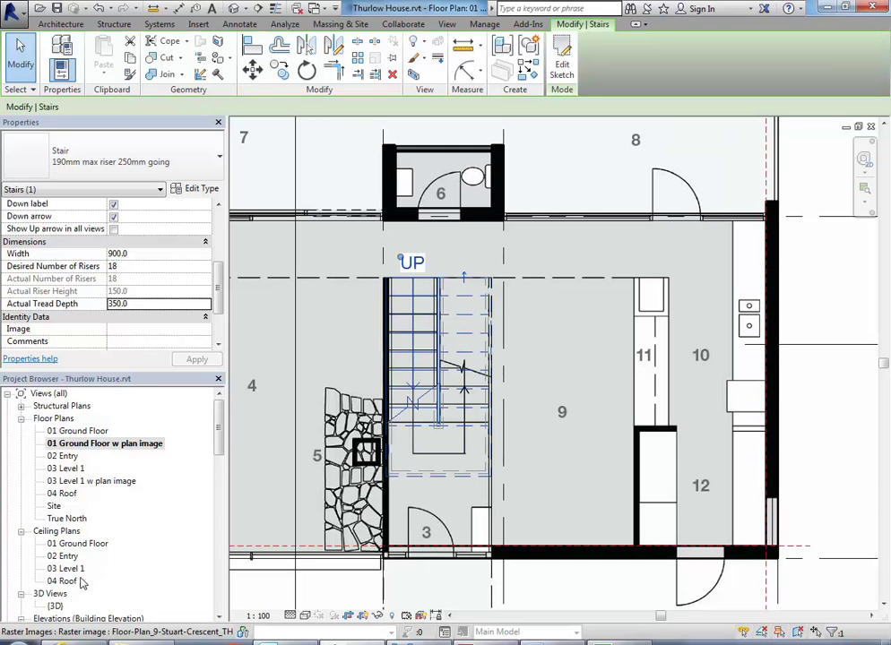
- Open the {3D} view and inspect the new stair, its landing and its railings from several angles
double_click(54, 606)
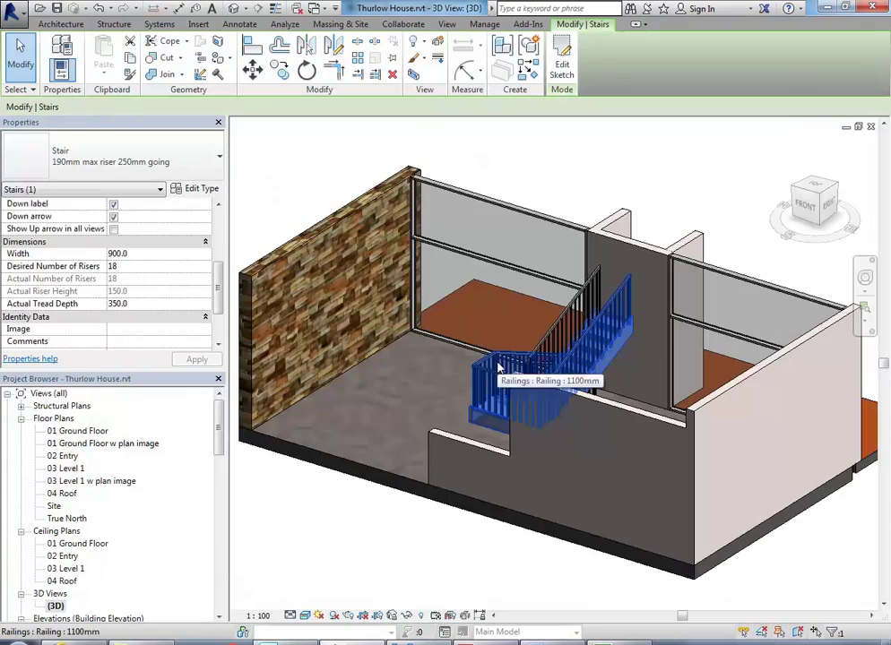
shift+middle_drag(447, 378, 230, 537)
scroll(395, 472, up, 4)
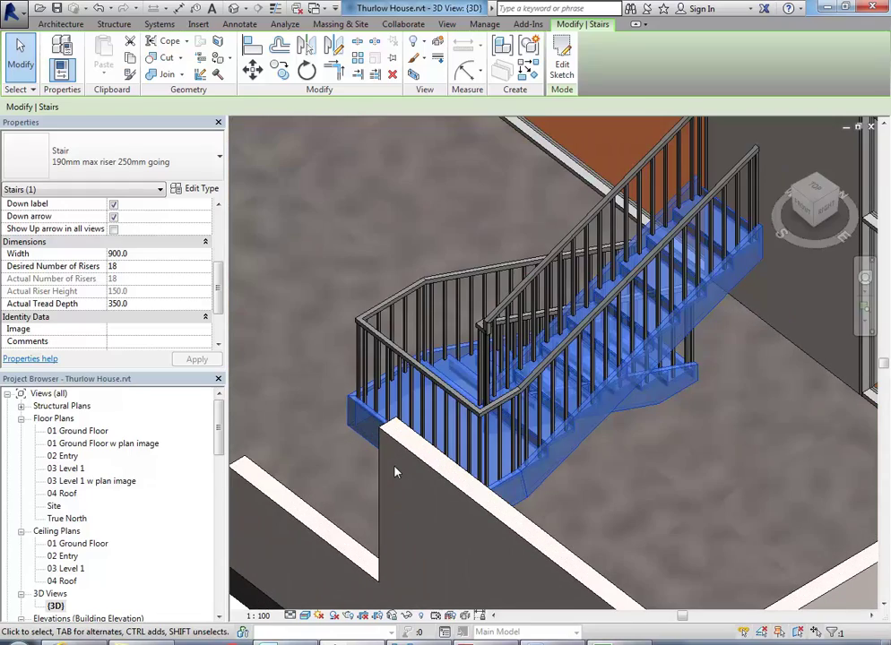
key(Escape)
shift+middle_drag(674, 477, 646, 541)
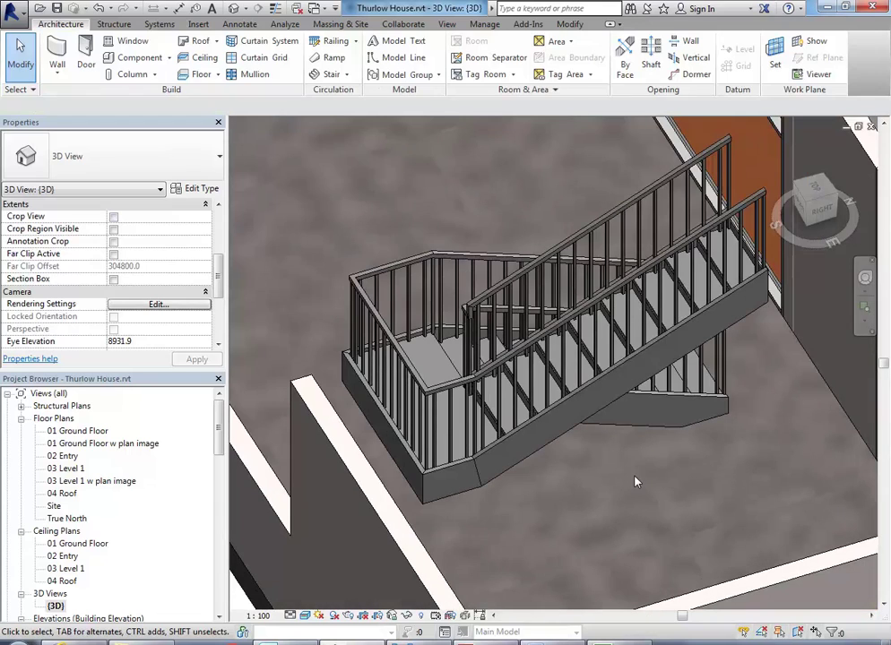
shift+middle_drag(634, 482, 625, 475)
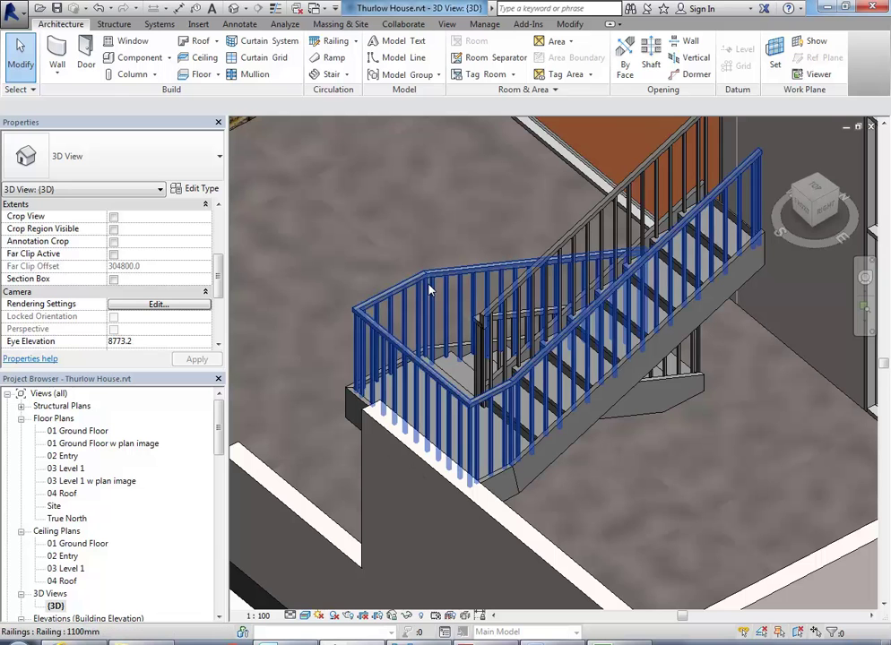
scroll(430, 290, down, 2)
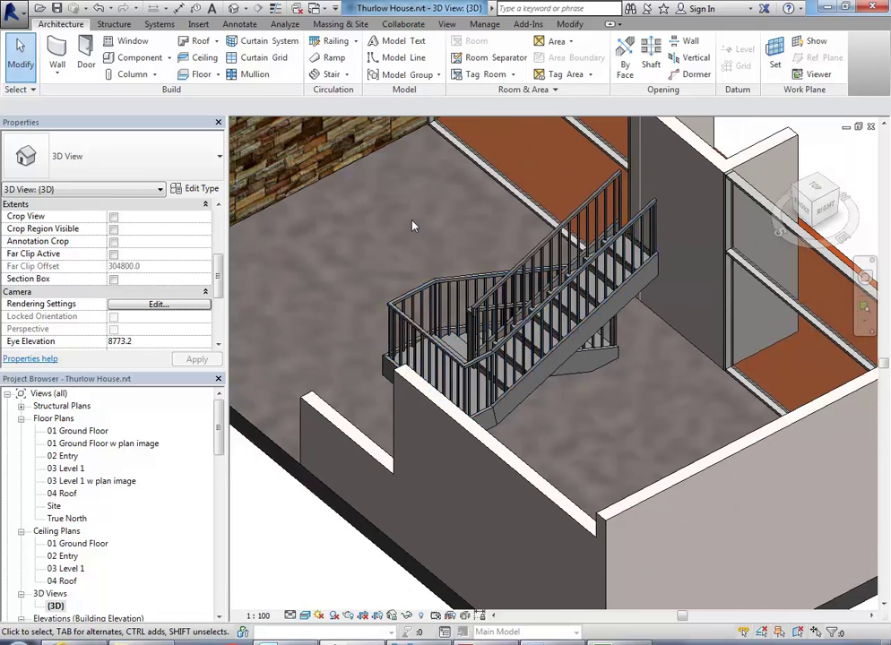
shift+middle_drag(465, 309, 386, 251)
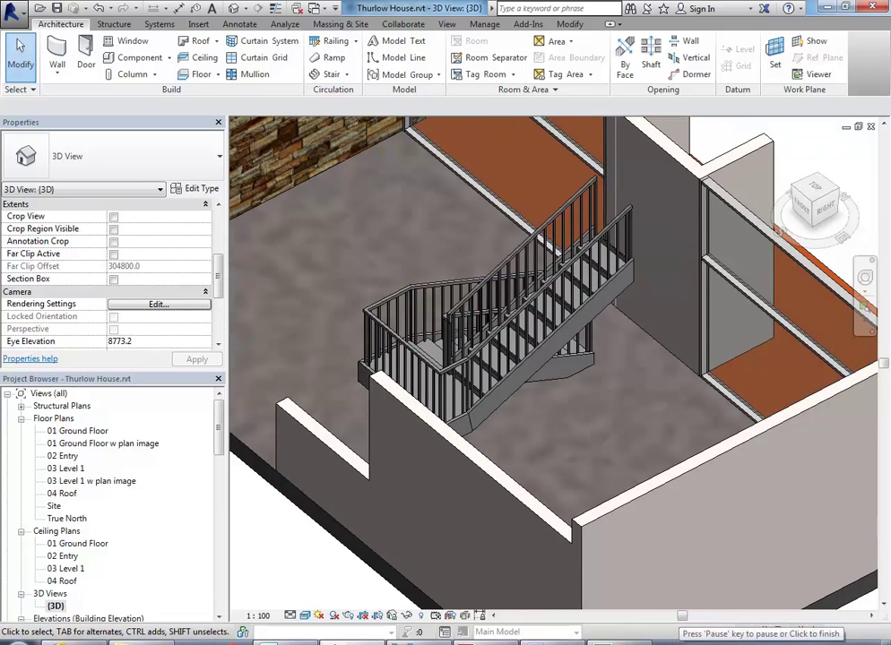